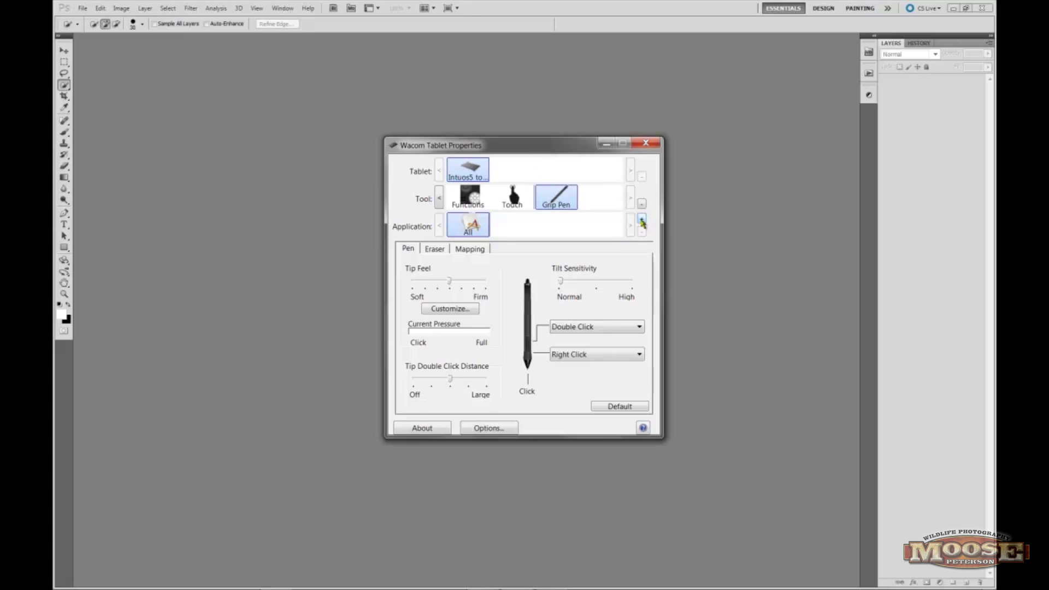
# Add Photoshop as its own custom-settings application entry alongside All Other.
pyautogui.click(641, 222)
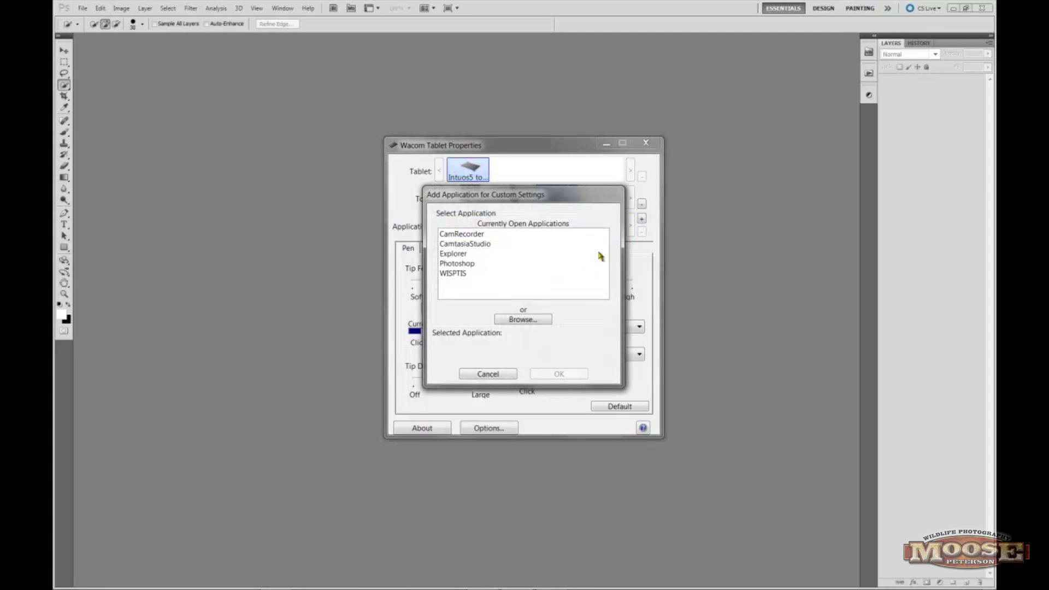
pyautogui.click(480, 374)
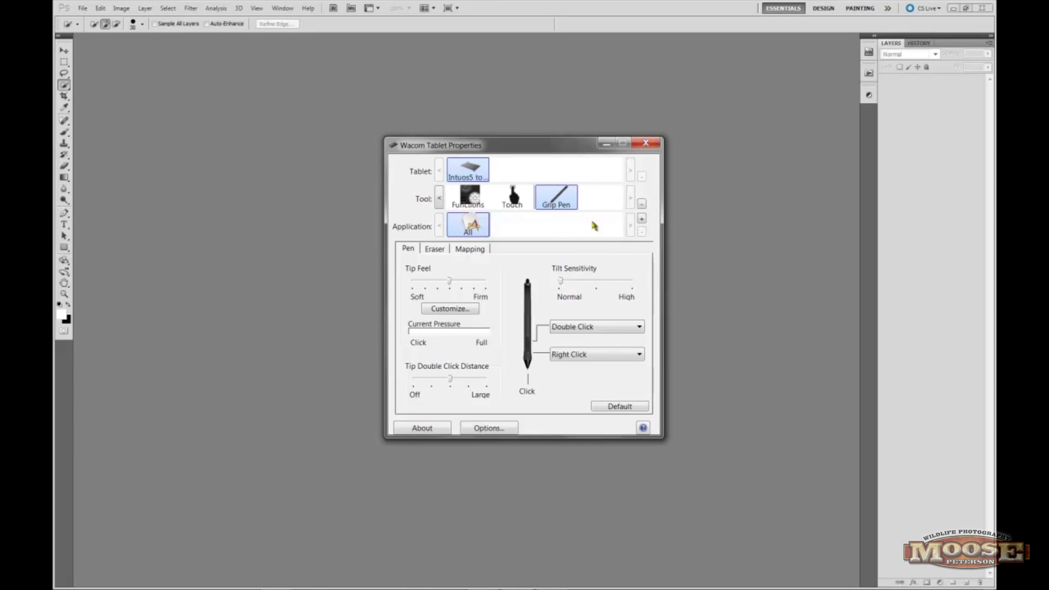
pyautogui.click(643, 221)
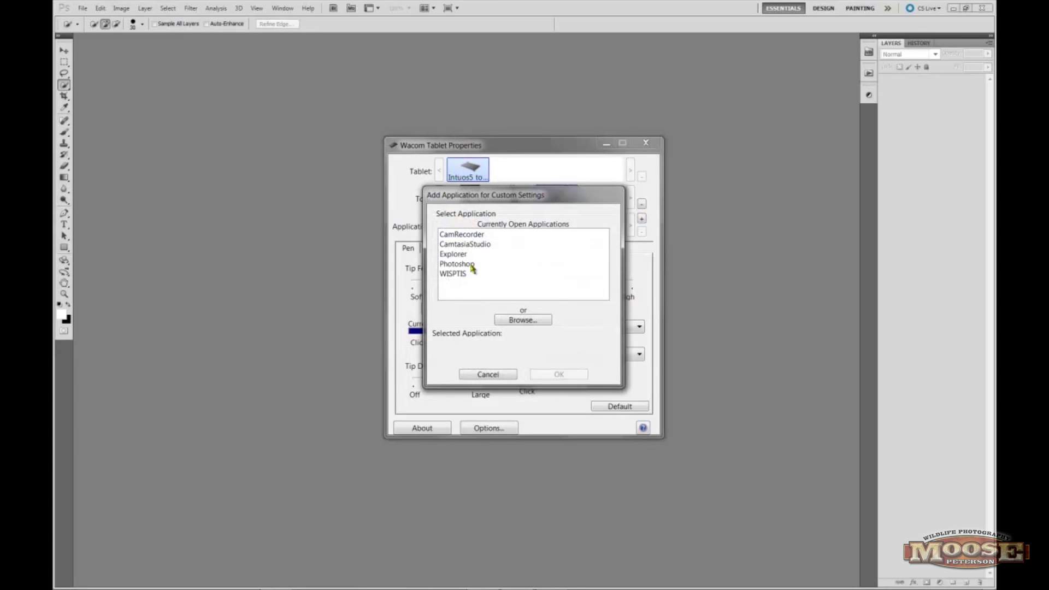
pyautogui.click(468, 268)
pyautogui.click(546, 376)
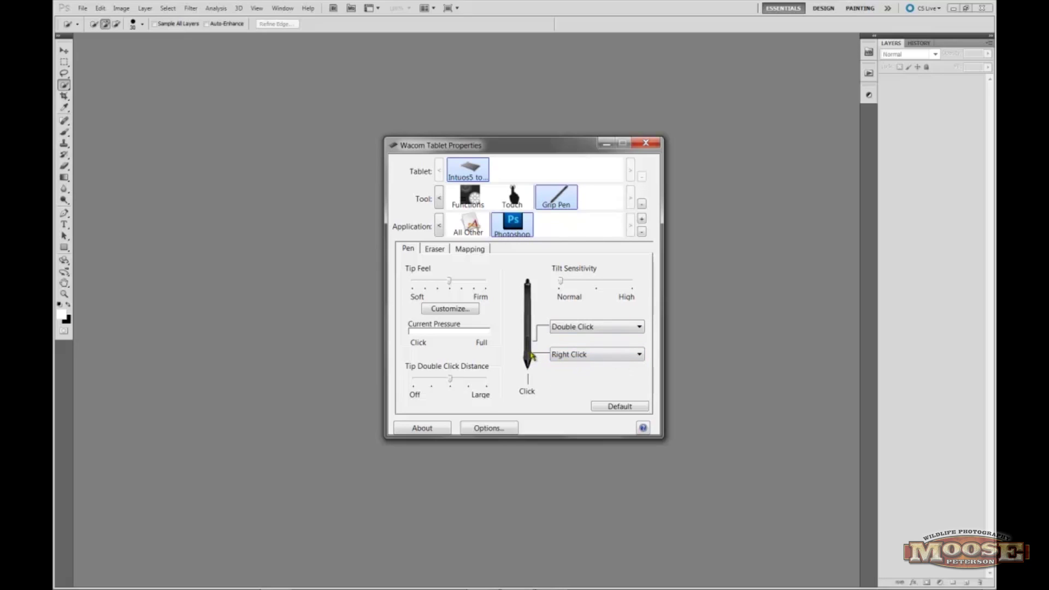
pyautogui.click(639, 354)
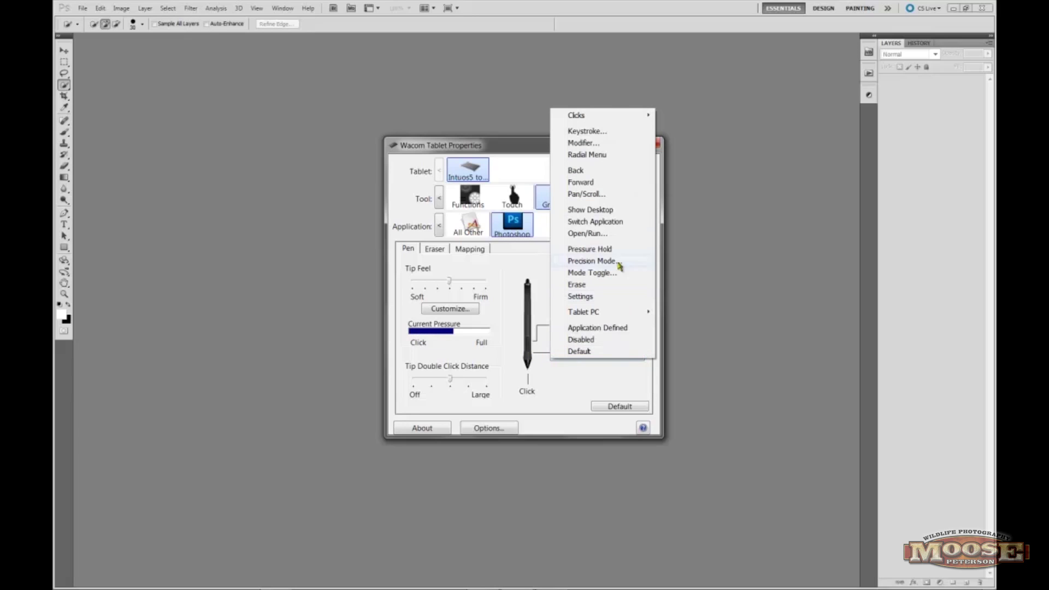
# Assign the lower pen button a Space keystroke named Move.
pyautogui.click(601, 132)
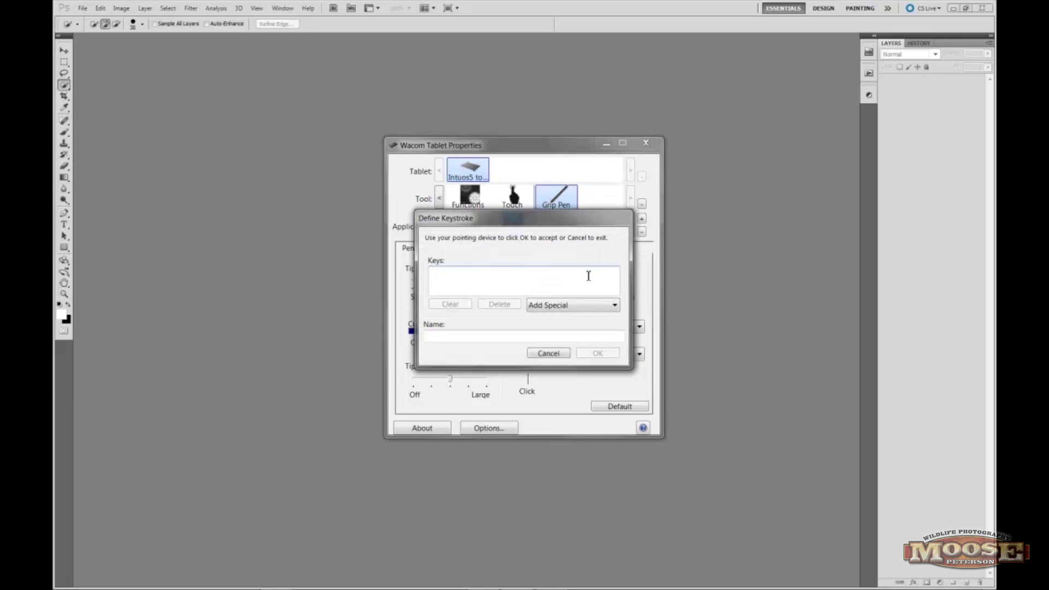
pyautogui.press('space')
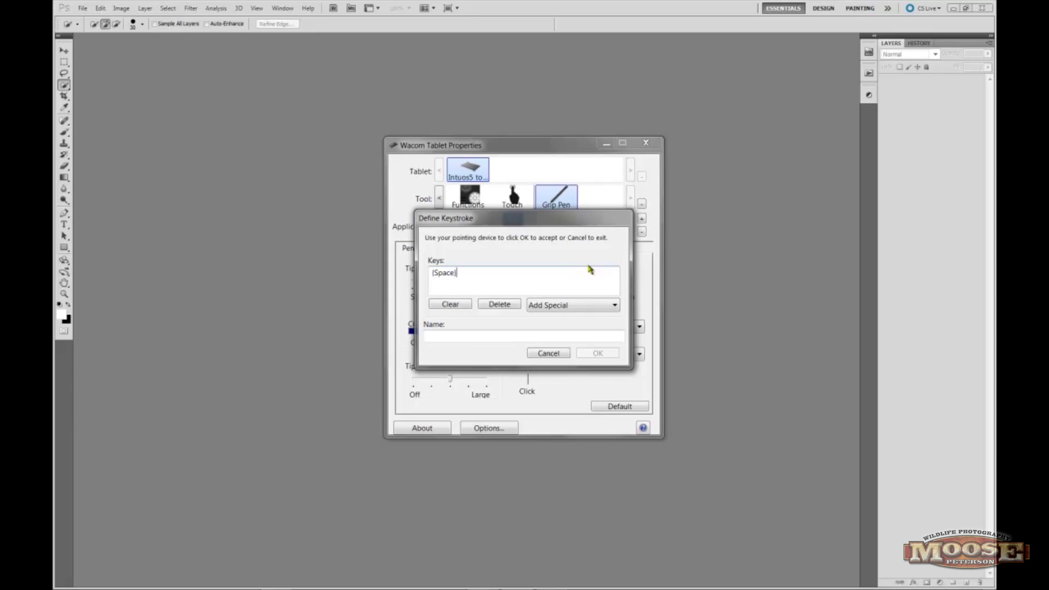
pyautogui.click(475, 336)
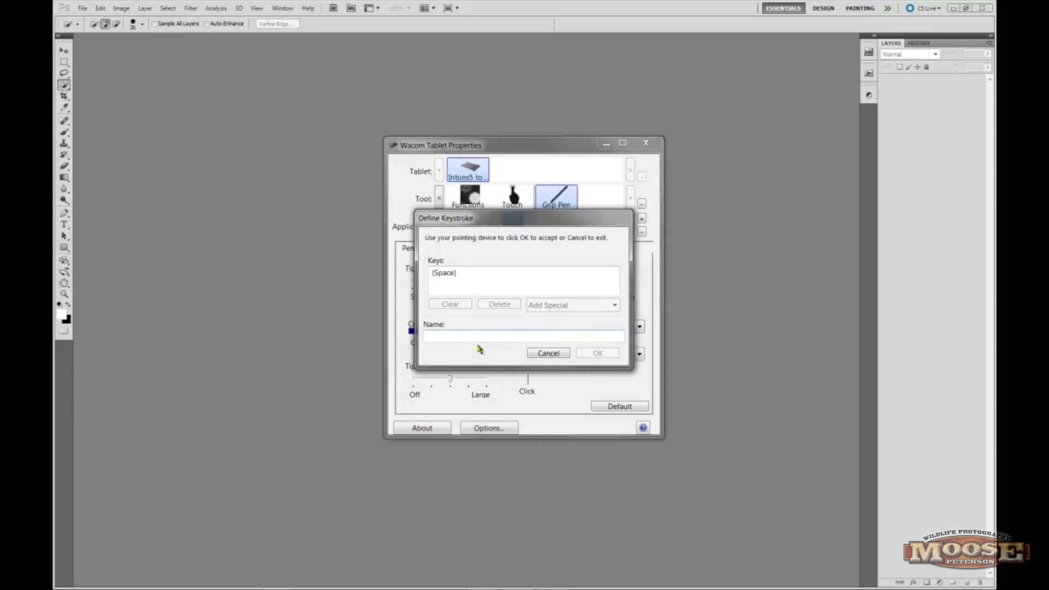
pyautogui.write('Move')
pyautogui.click(597, 352)
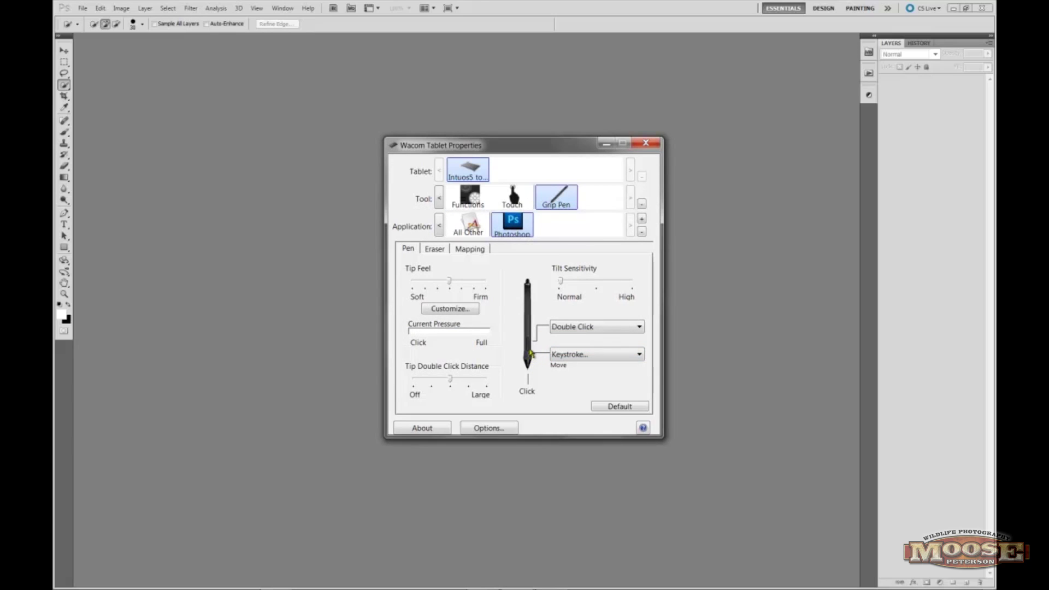
# Set the upper pen button to Right Click.
pyautogui.click(639, 328)
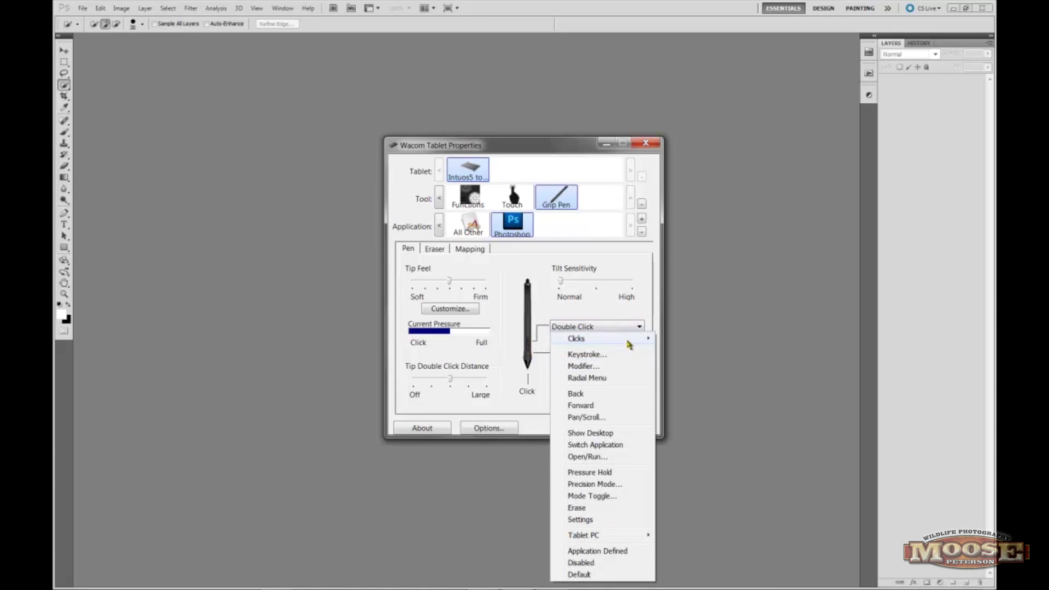
pyautogui.moveTo(631, 339)
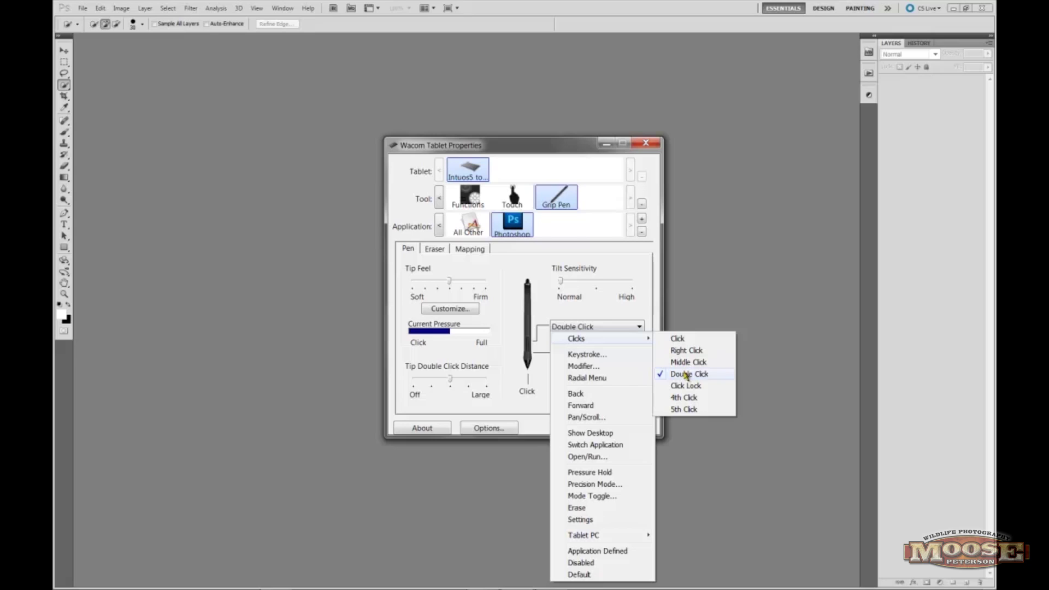
pyautogui.click(686, 351)
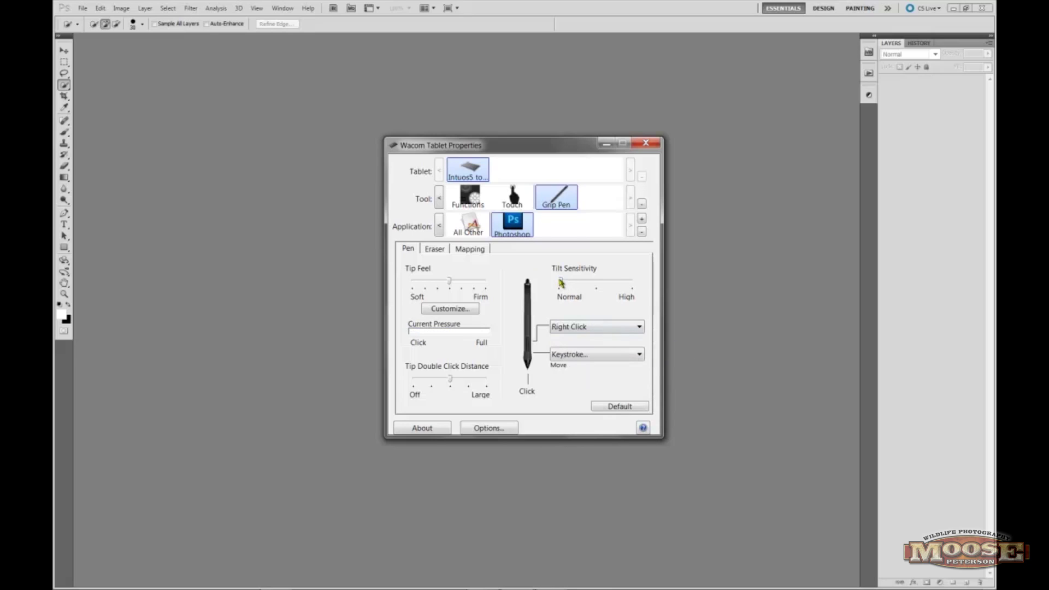
pyautogui.click(439, 249)
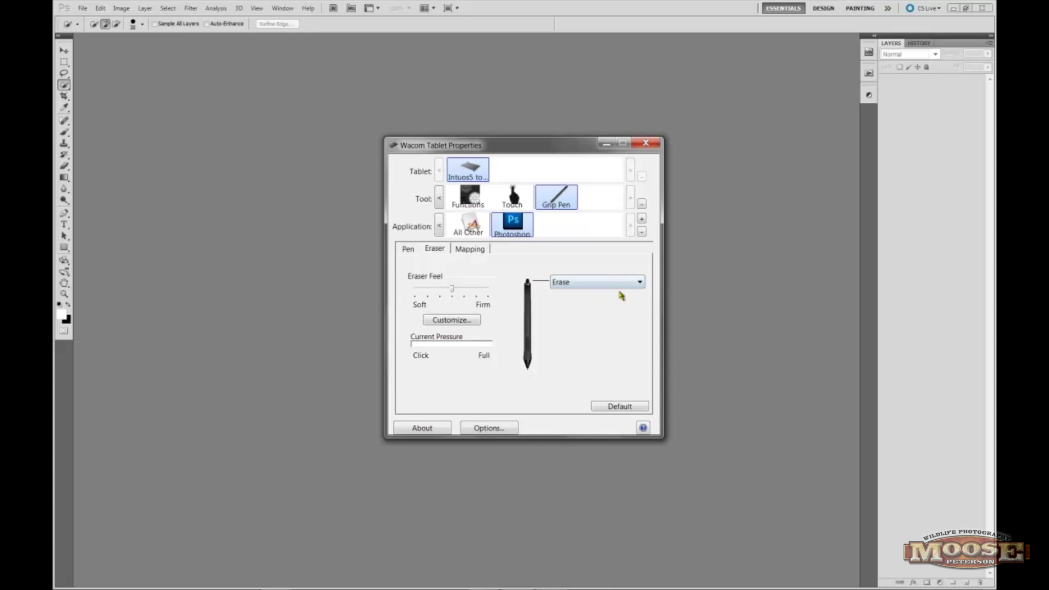
# Set the Photoshop eraser action to Double Click instead of Erase.
pyautogui.click(639, 283)
pyautogui.moveTo(603, 297)
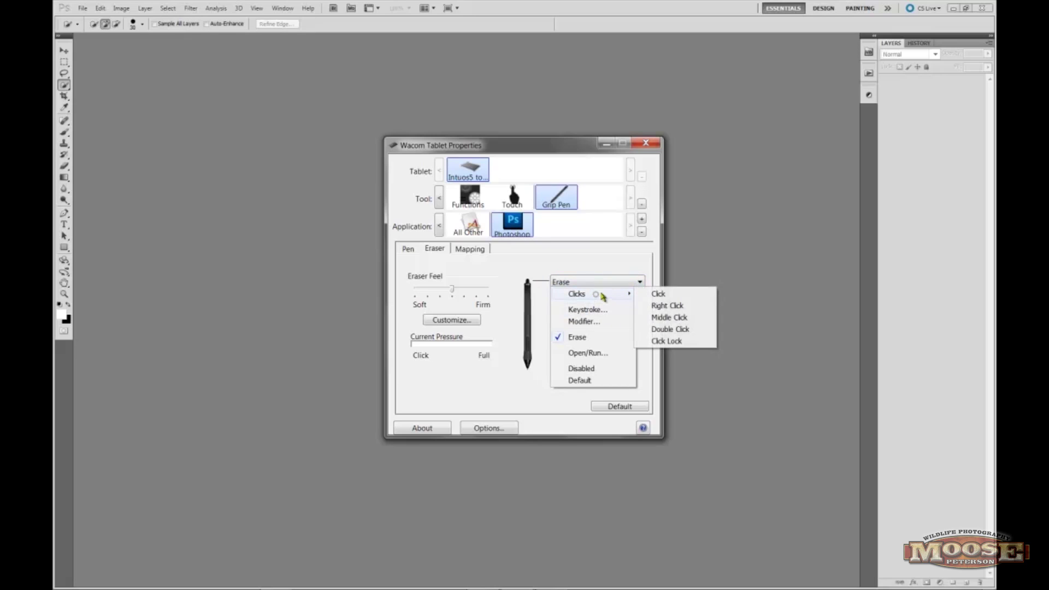
pyautogui.click(666, 328)
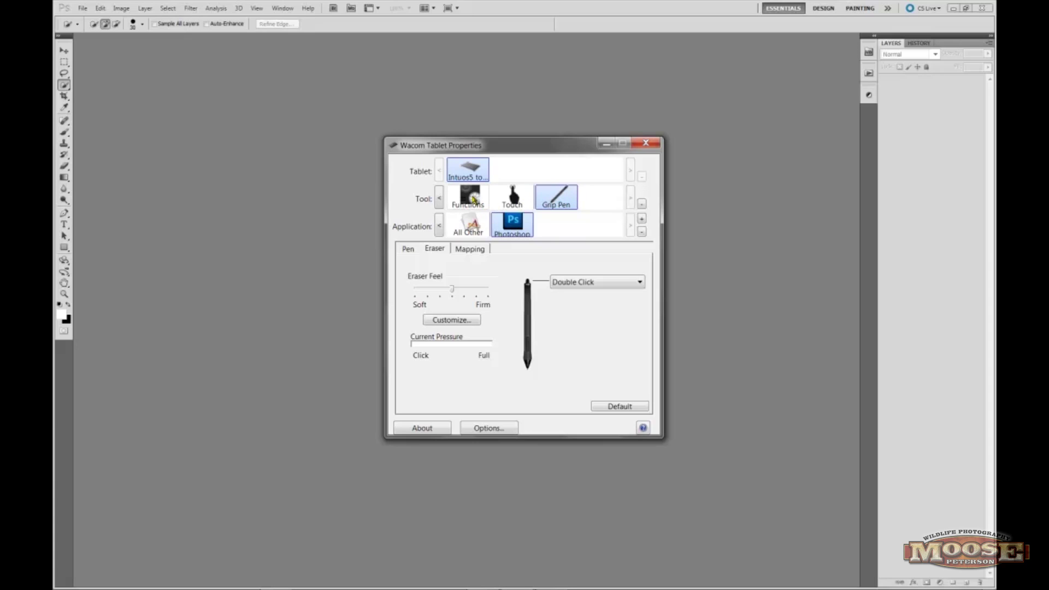
pyautogui.click(473, 200)
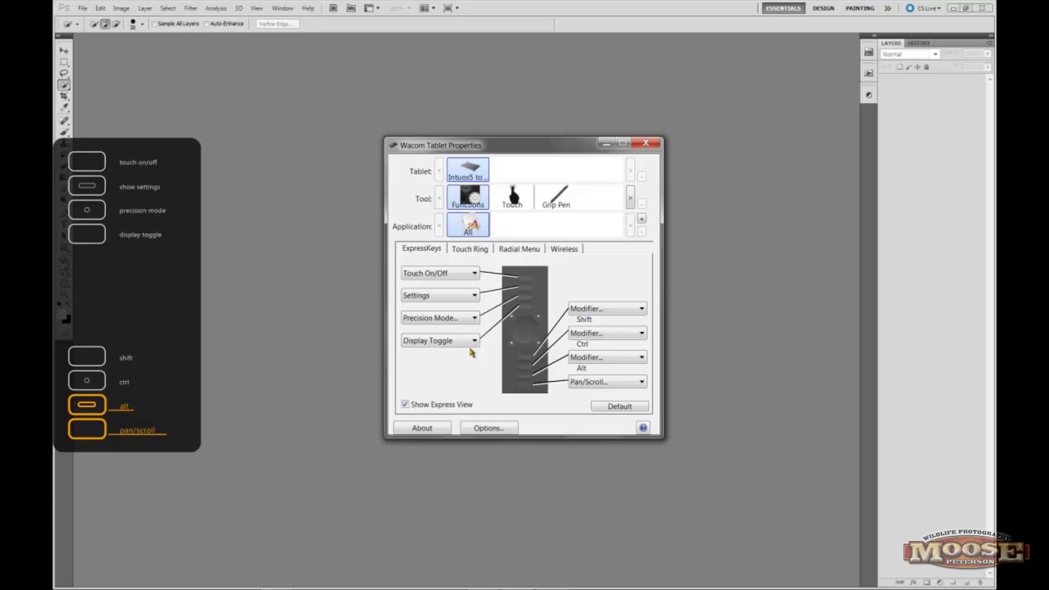
# Assign the top ExpressKey a Ctrl+J keystroke named Ctrl J, replacing Touch On/Off.
pyautogui.press('ctrl')
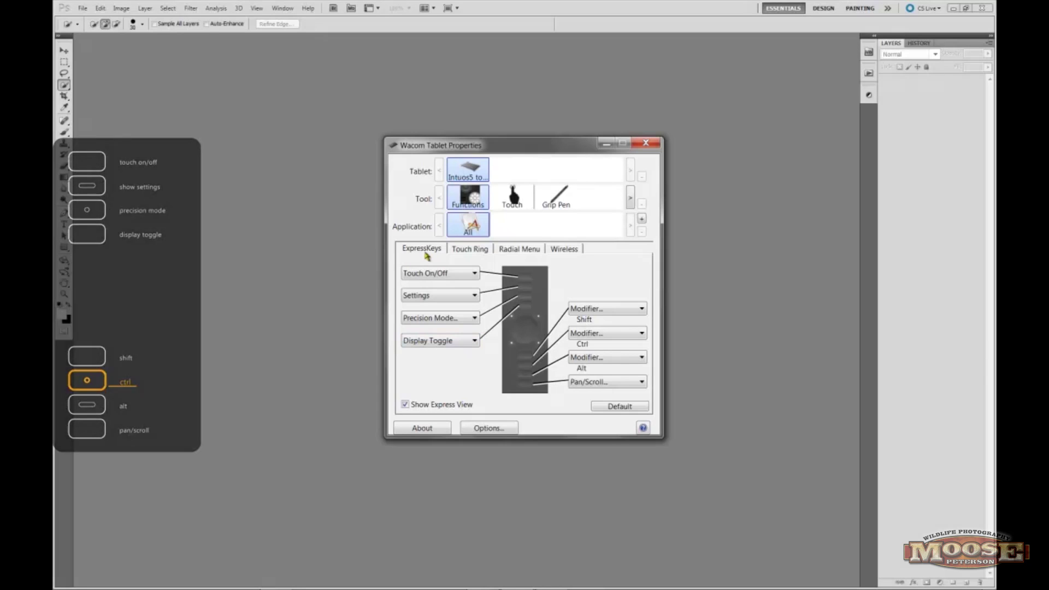
pyautogui.click(460, 276)
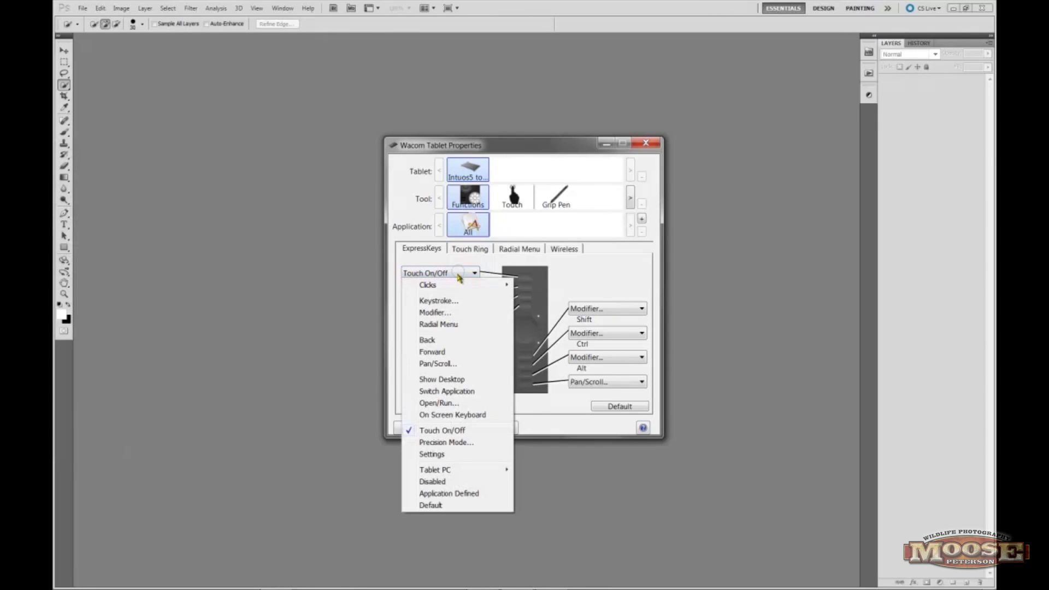
pyautogui.click(460, 300)
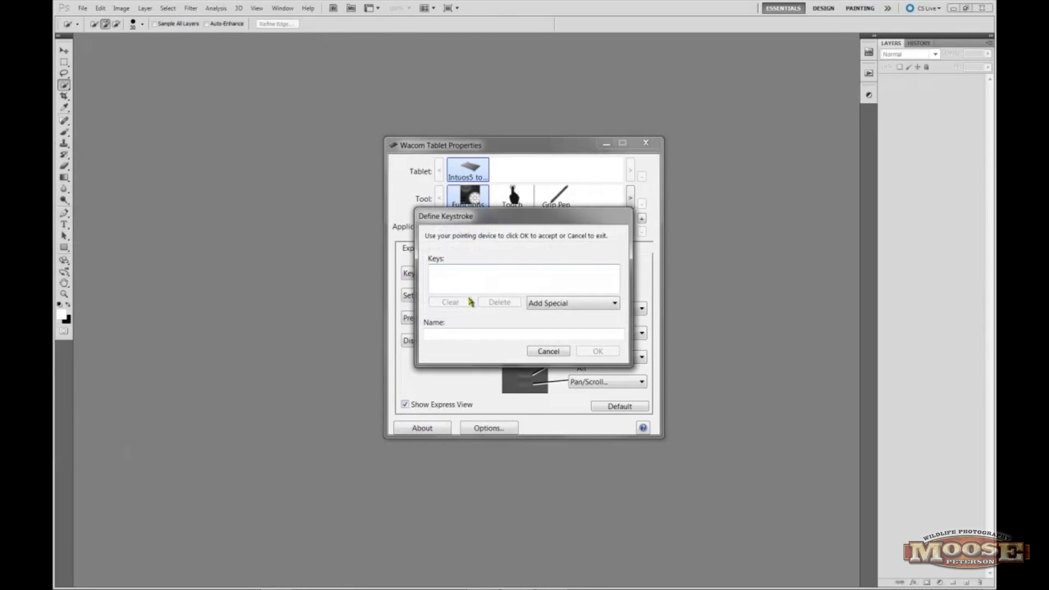
pyautogui.press('ctrl')
pyautogui.hotkey('ctrl', 'j')
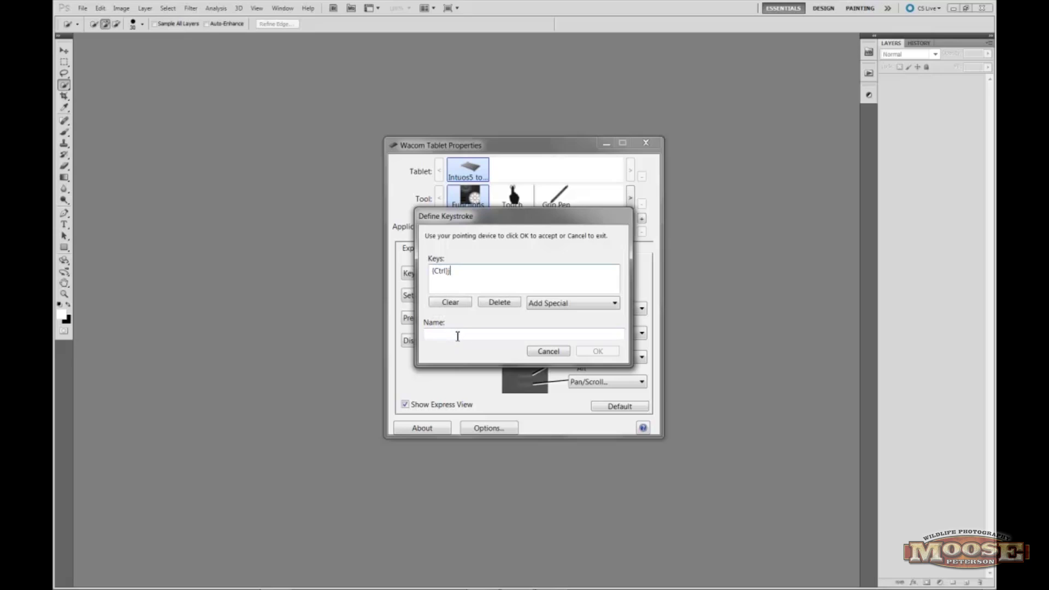
pyautogui.click(456, 337)
pyautogui.write('Ctrl')
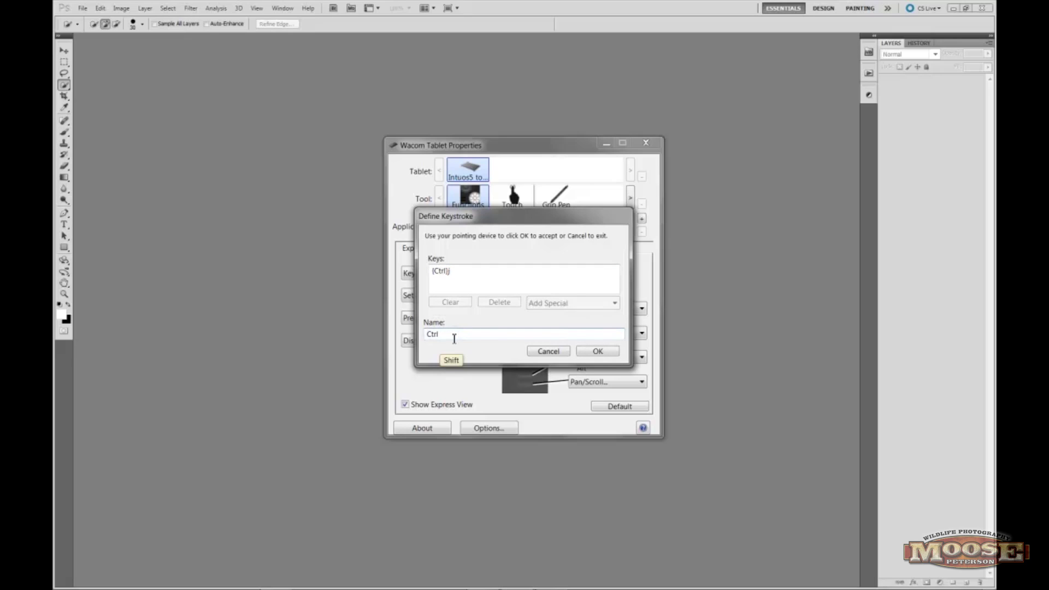
pyautogui.write(' J')
pyautogui.click(598, 351)
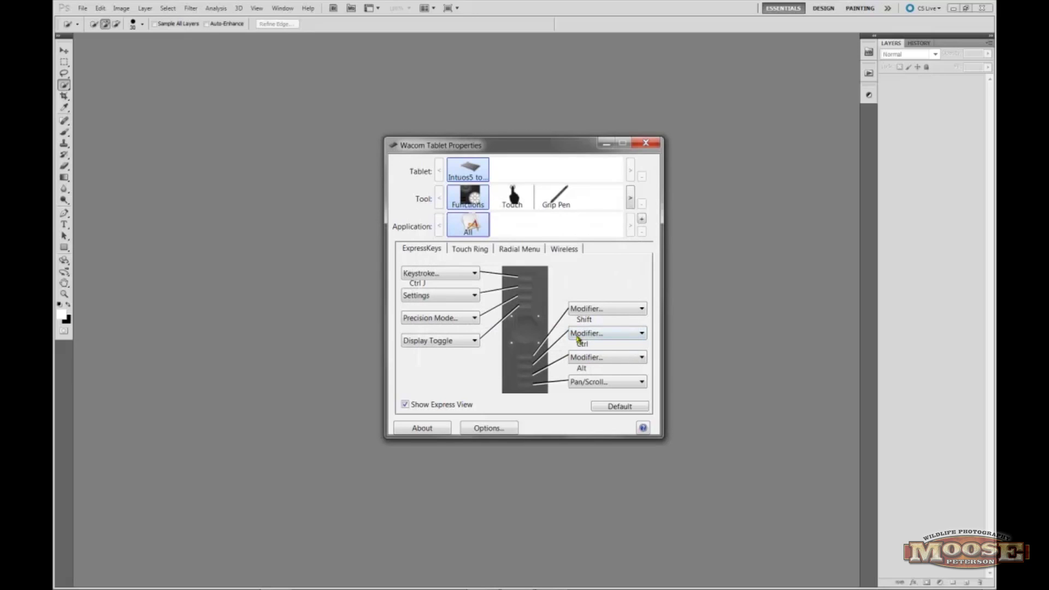
# Change the second ExpressKey from Settings to a Ctrl+Alt+Z keystroke named Super Undo.
pyautogui.click(470, 296)
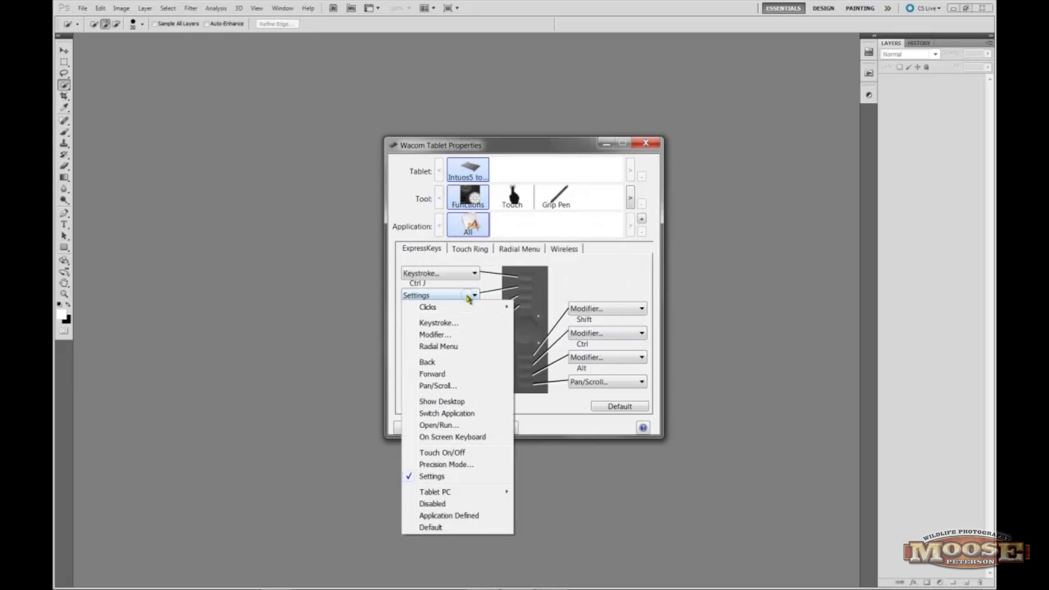
pyautogui.click(472, 326)
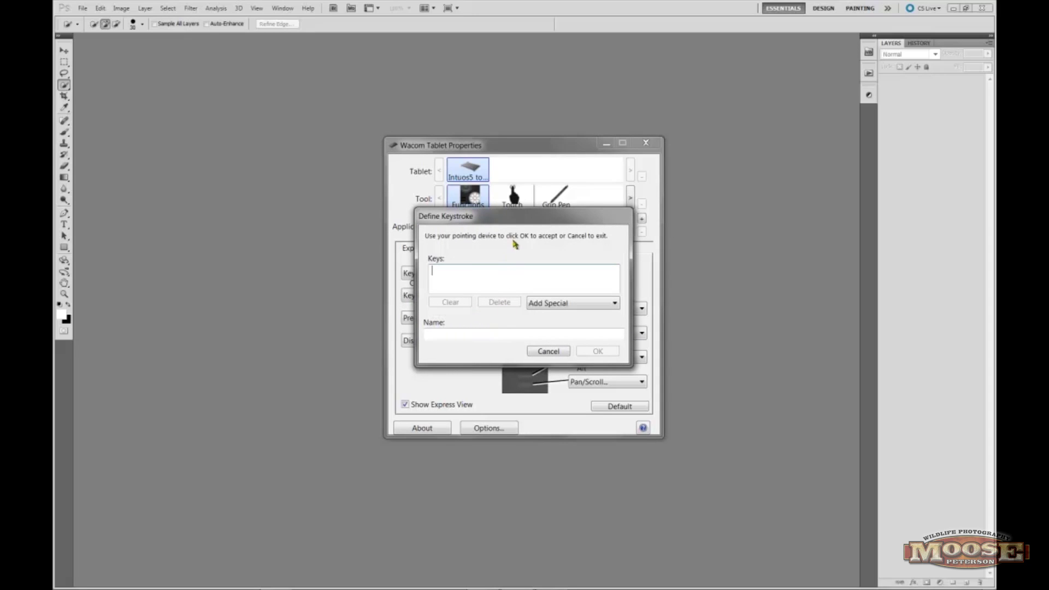
pyautogui.moveTo(525, 216); pyautogui.dragTo(562, 213)
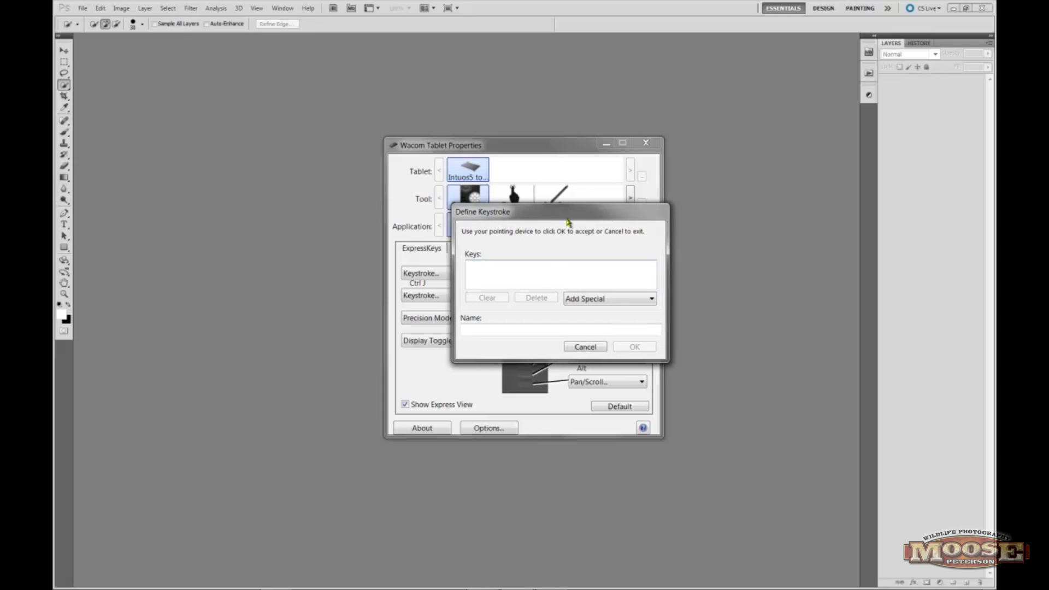
pyautogui.click(520, 280)
pyautogui.hotkey('ctrl', 'alt', 'z')
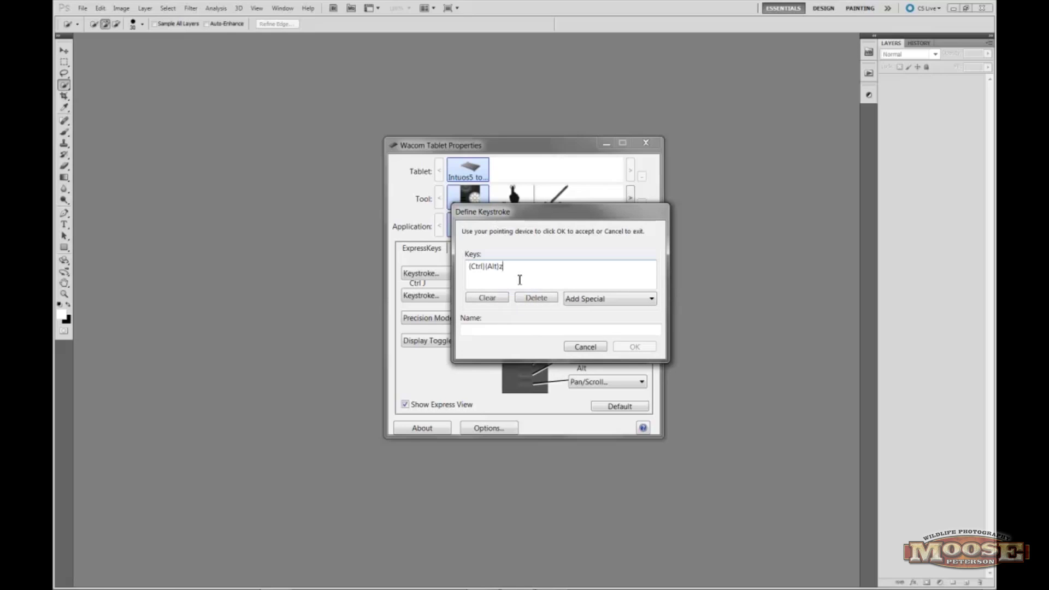
pyautogui.click(495, 331)
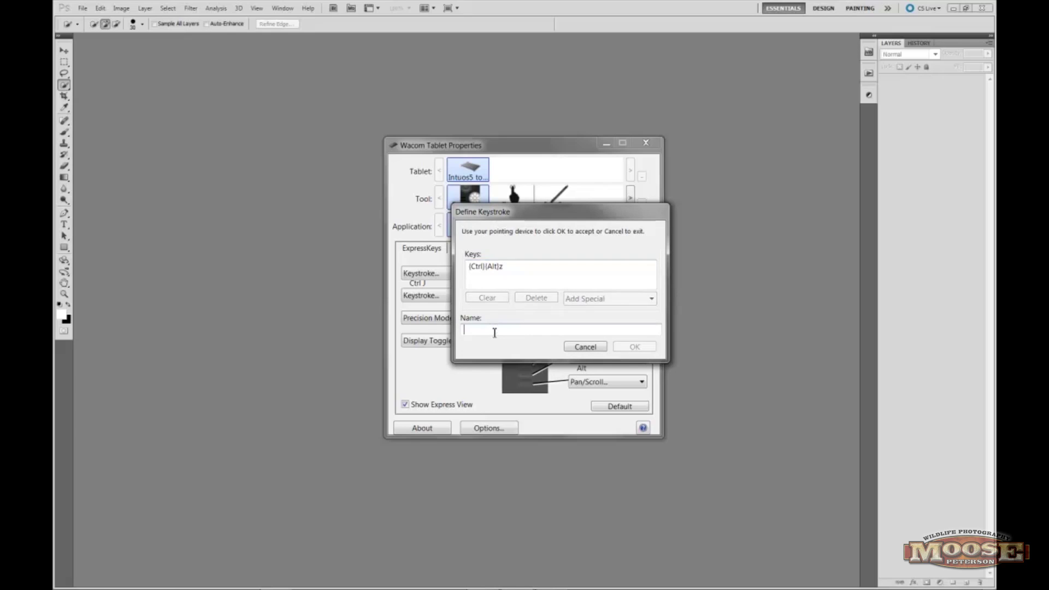
pyautogui.write('Super Undo')
pyautogui.click(634, 347)
# Give the third left ExpressKey a Ctrl+Alt+Shift+E keystroke named Stamp Visible.
pyautogui.click(460, 322)
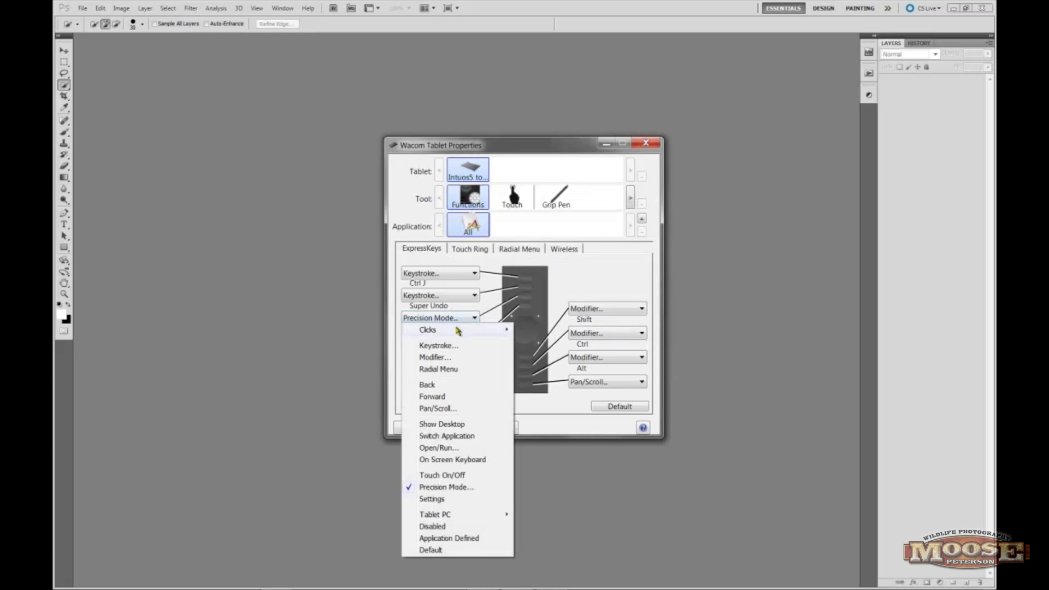
pyautogui.click(456, 346)
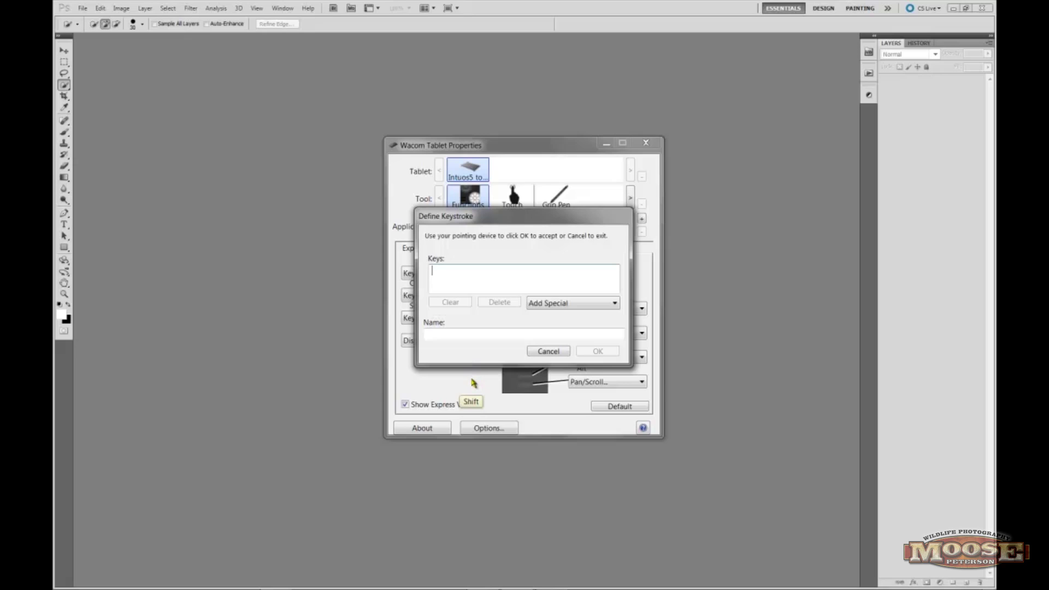
pyautogui.hotkey('ctrl', 'alt', 'shift', 'e')
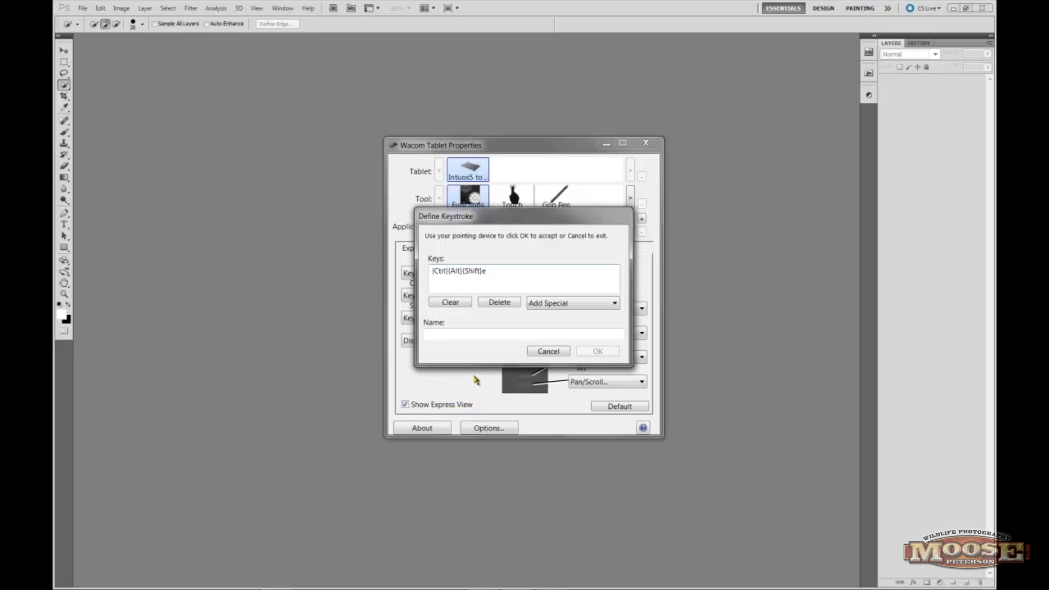
pyautogui.click(471, 334)
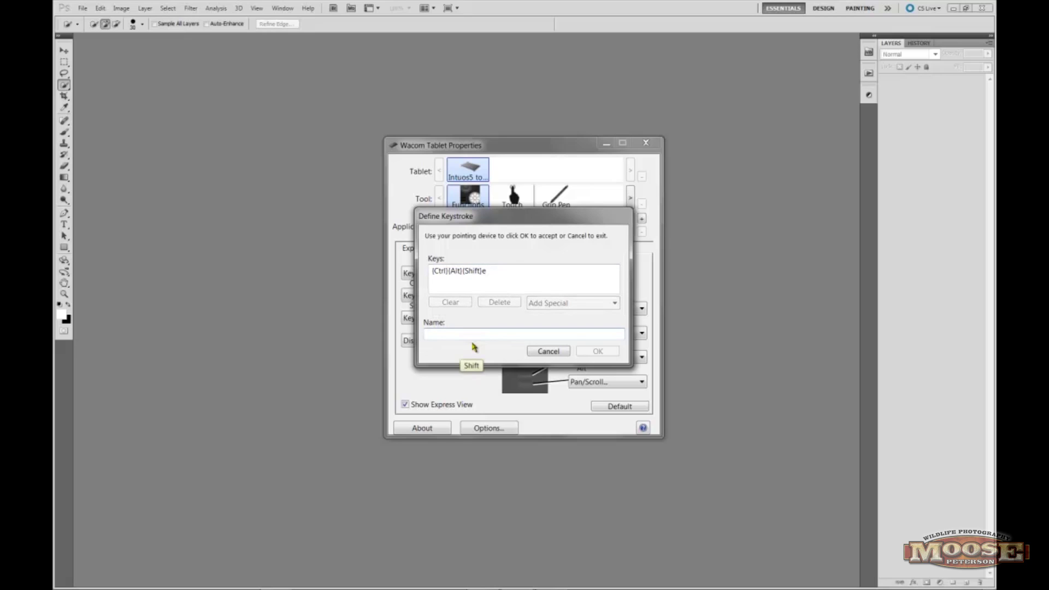
pyautogui.write('Stamp Visible')
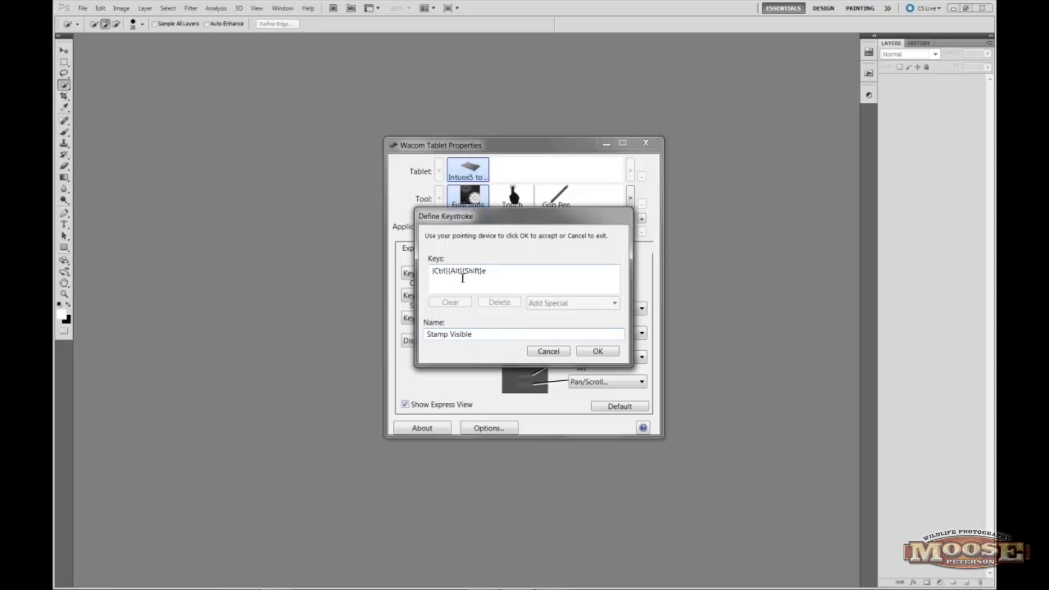
pyautogui.click(597, 351)
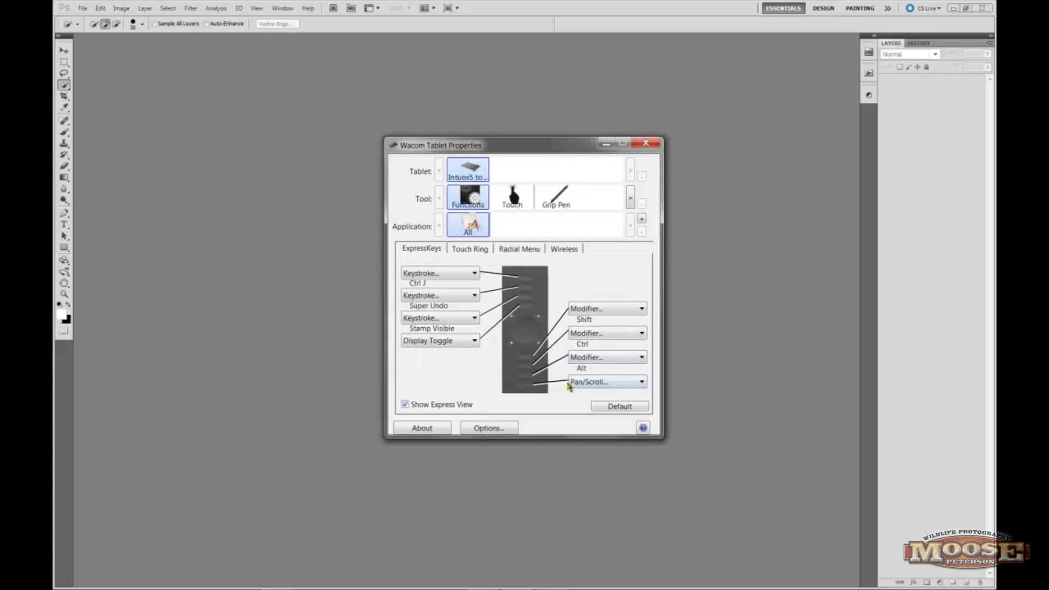
# Replace Display Toggle on the fourth left ExpressKey with a Shift+F5 keystroke named Content Aware.
pyautogui.click(475, 341)
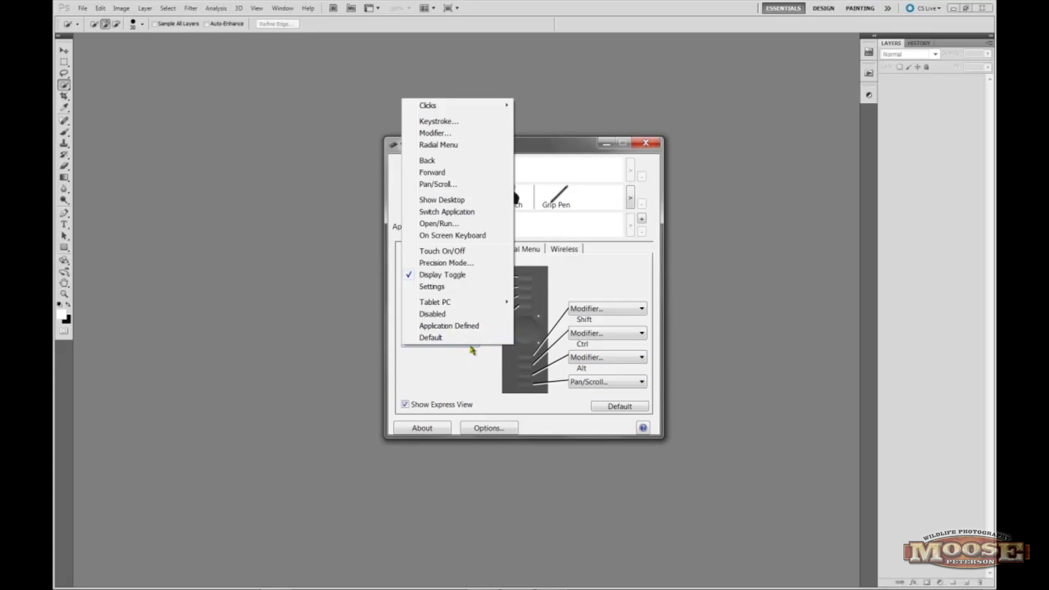
pyautogui.click(482, 124)
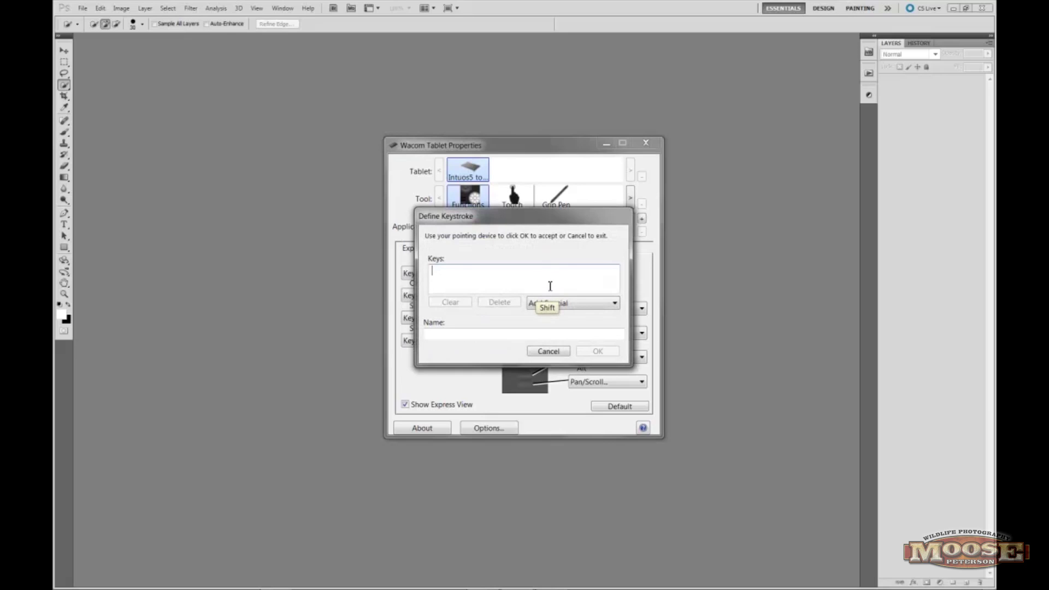
pyautogui.hotkey('shift', 'F5')
pyautogui.click(518, 336)
pyautogui.click(519, 336)
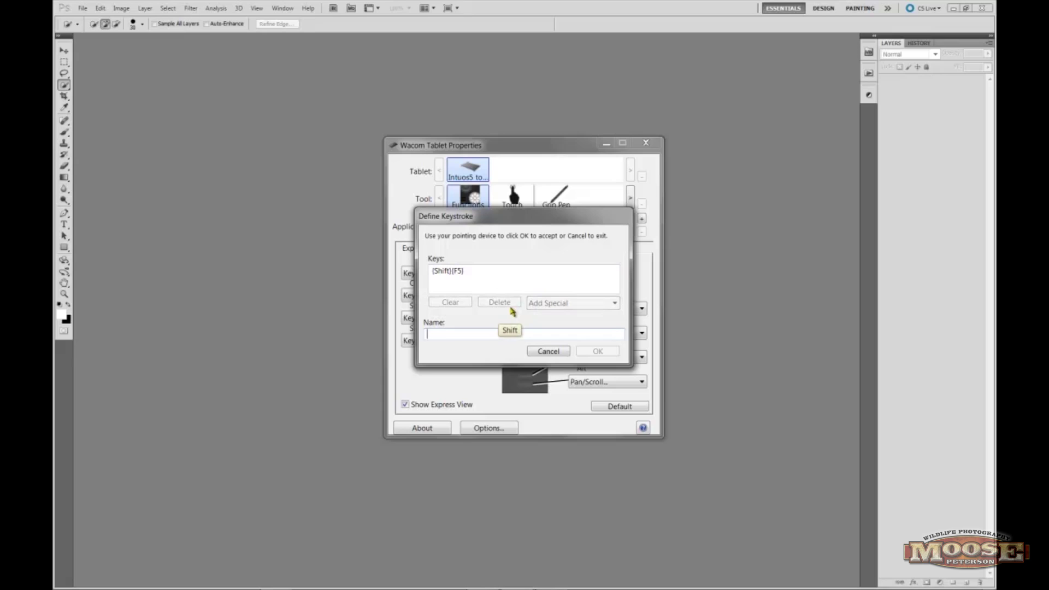
pyautogui.write('Conten')
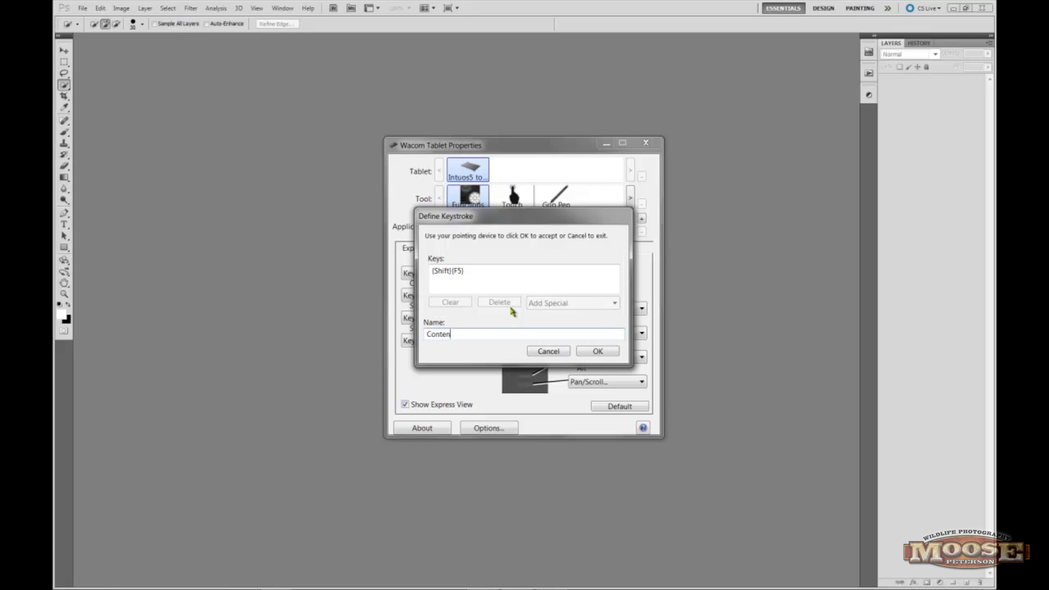
pyautogui.write('t Aware')
pyautogui.click(590, 353)
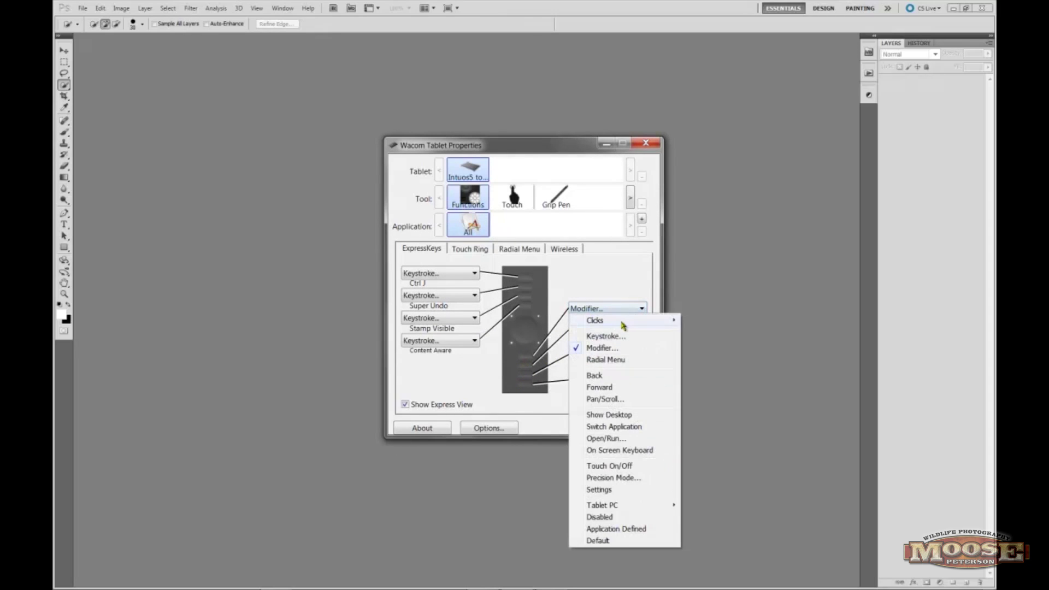
# Change the top right ExpressKey from Shift to a Ctrl+W keystroke named Ctrl W.
pyautogui.click(641, 309)
pyautogui.click(619, 335)
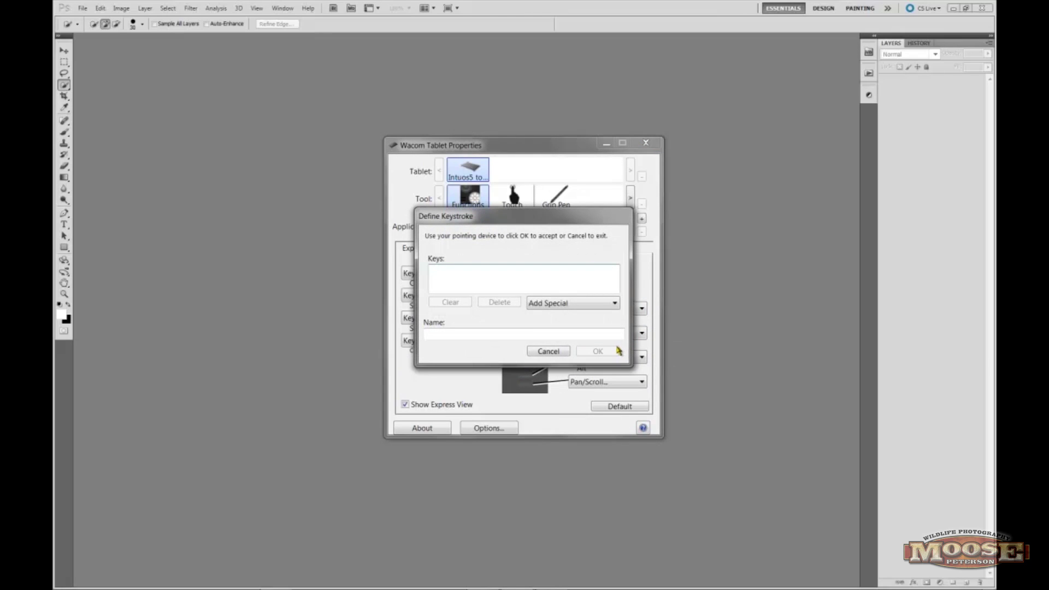
pyautogui.hotkey('ctrl', 'w')
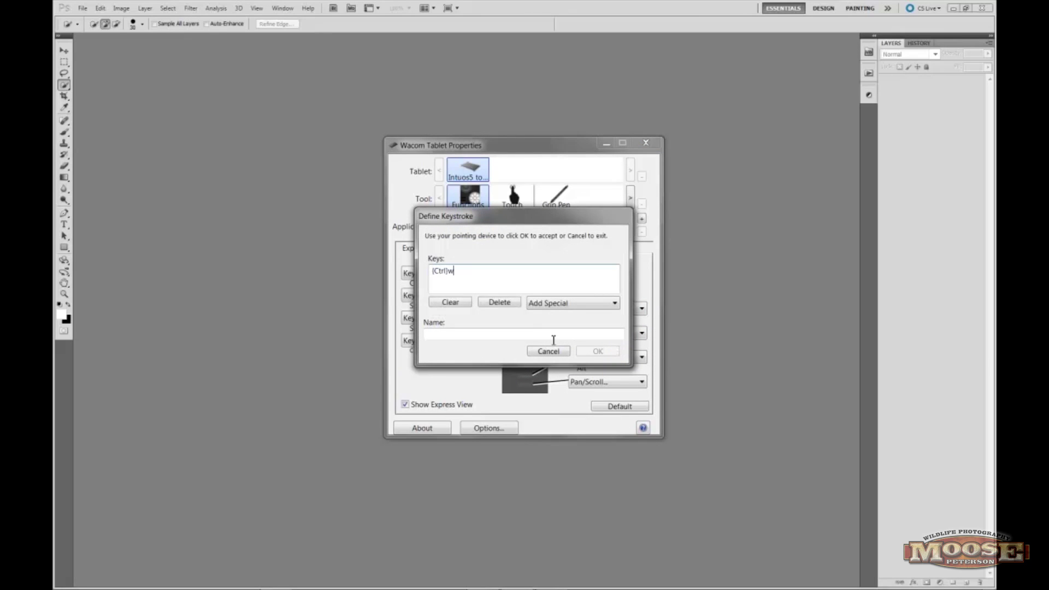
pyautogui.click(527, 335)
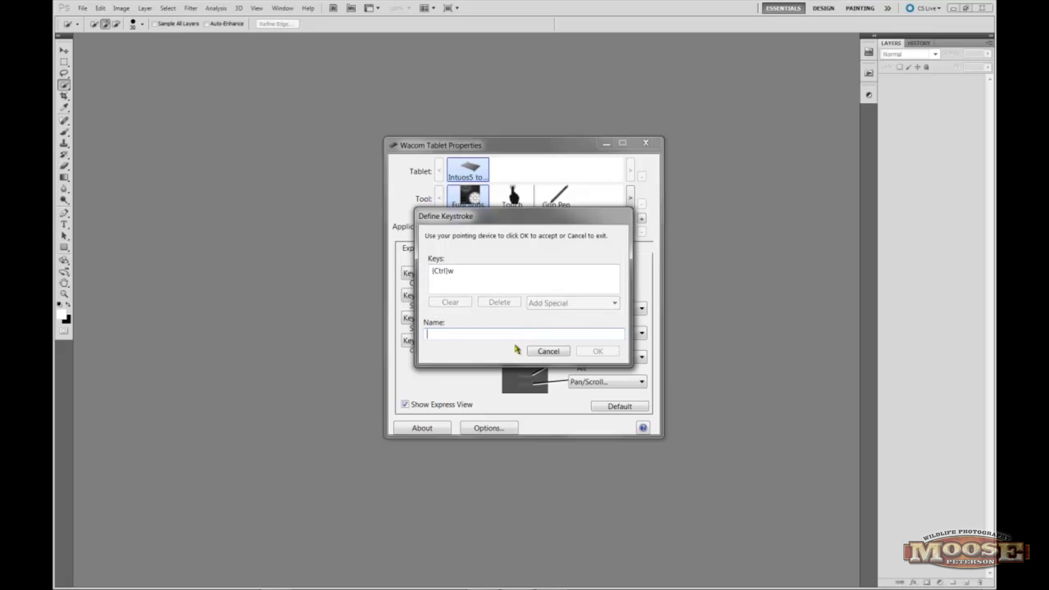
pyautogui.write('Ctrl W')
pyautogui.click(590, 354)
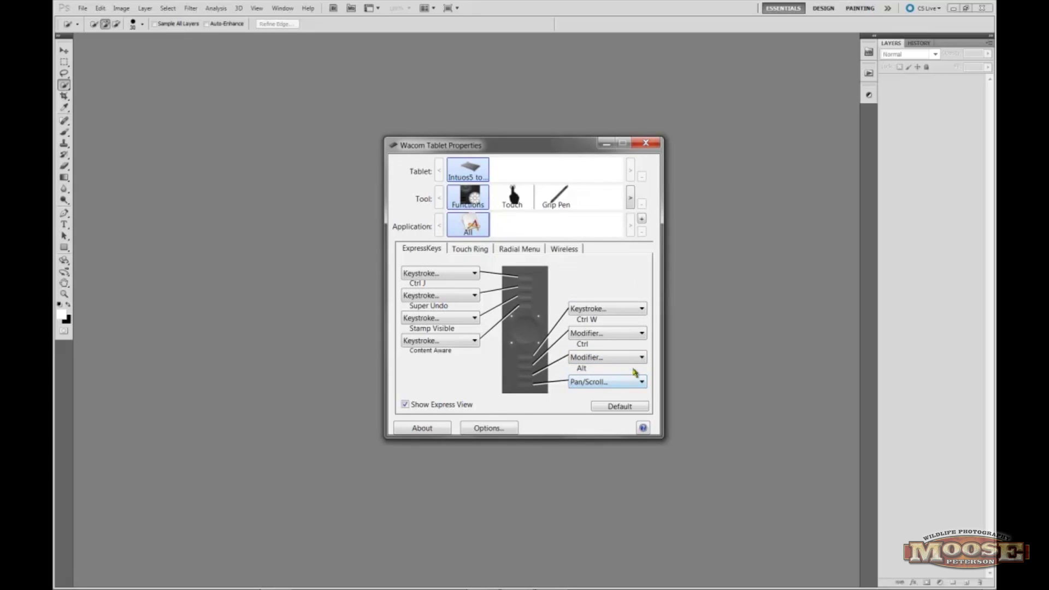
# Change the second right ExpressKey from Ctrl to a Ctrl+F keystroke named Ctrl F.
pyautogui.click(643, 335)
pyautogui.click(619, 361)
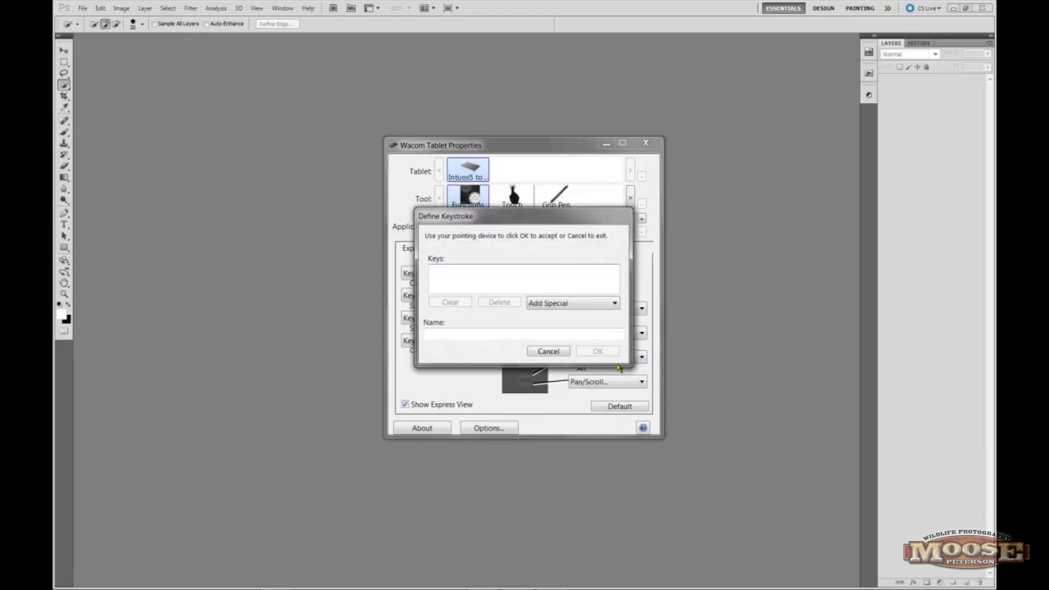
pyautogui.hotkey('ctrl', 'f')
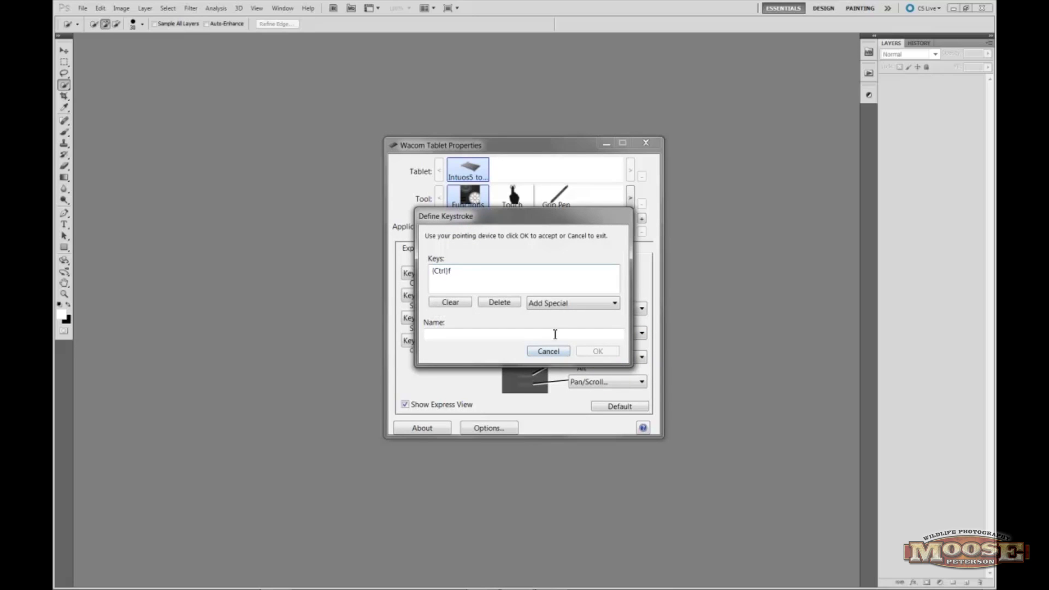
pyautogui.click(555, 334)
pyautogui.write('Ct')
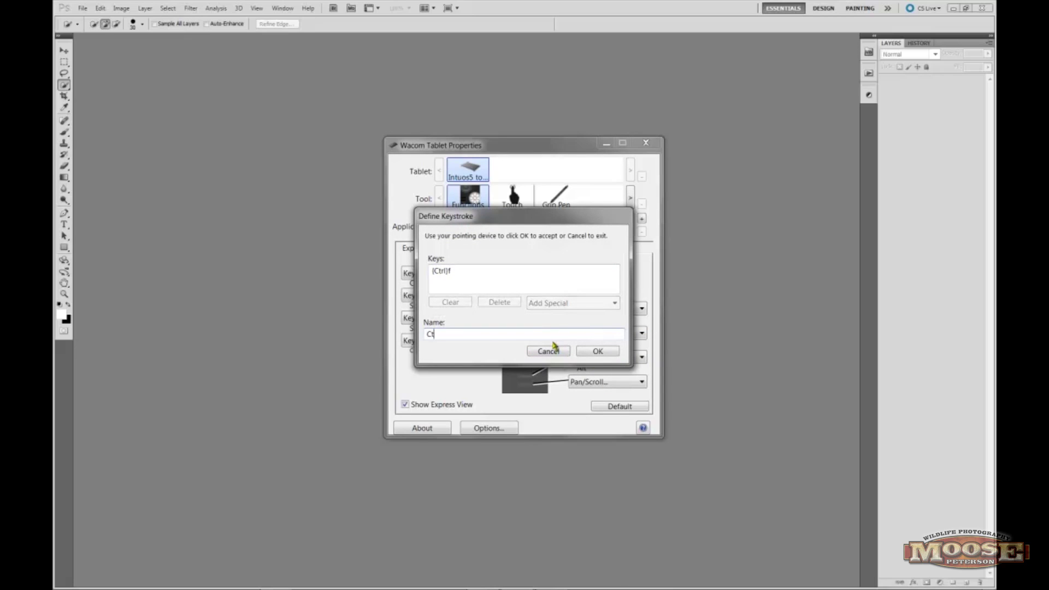
pyautogui.write('rl F')
pyautogui.click(601, 353)
pyautogui.click(640, 360)
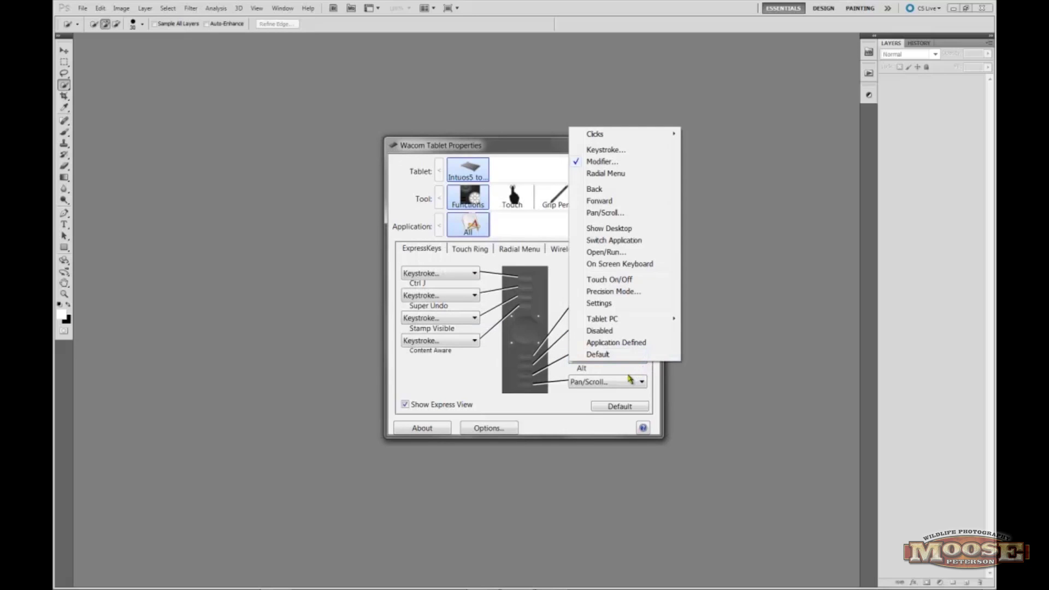
# Make the third right ExpressKey a Ctrl+Shift+S keystroke named Save As, and the bottom key Touch On/Off.
pyautogui.click(611, 151)
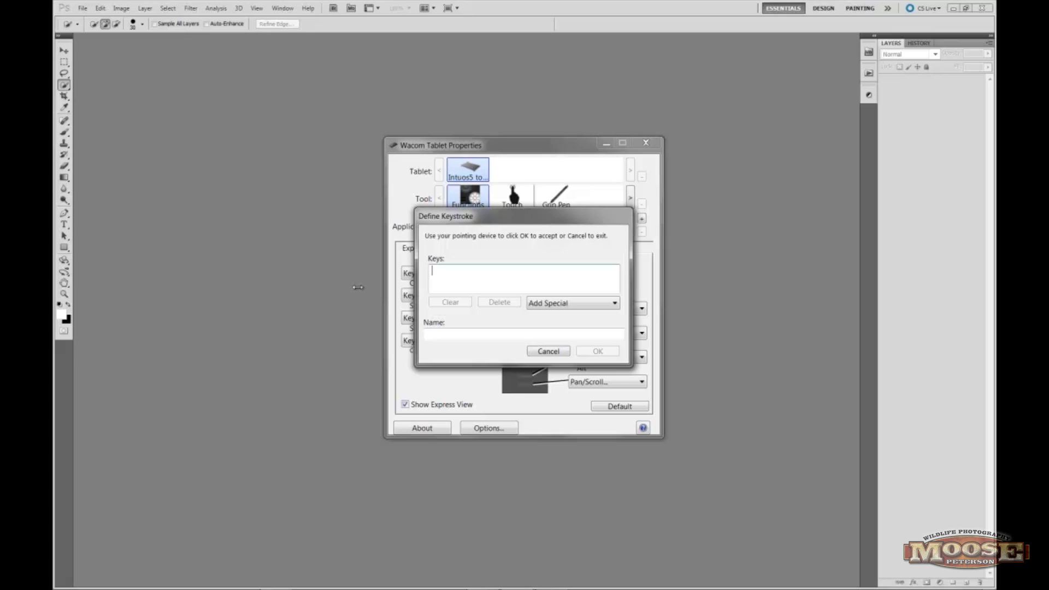
pyautogui.hotkey('ctrl', 'shift', 's')
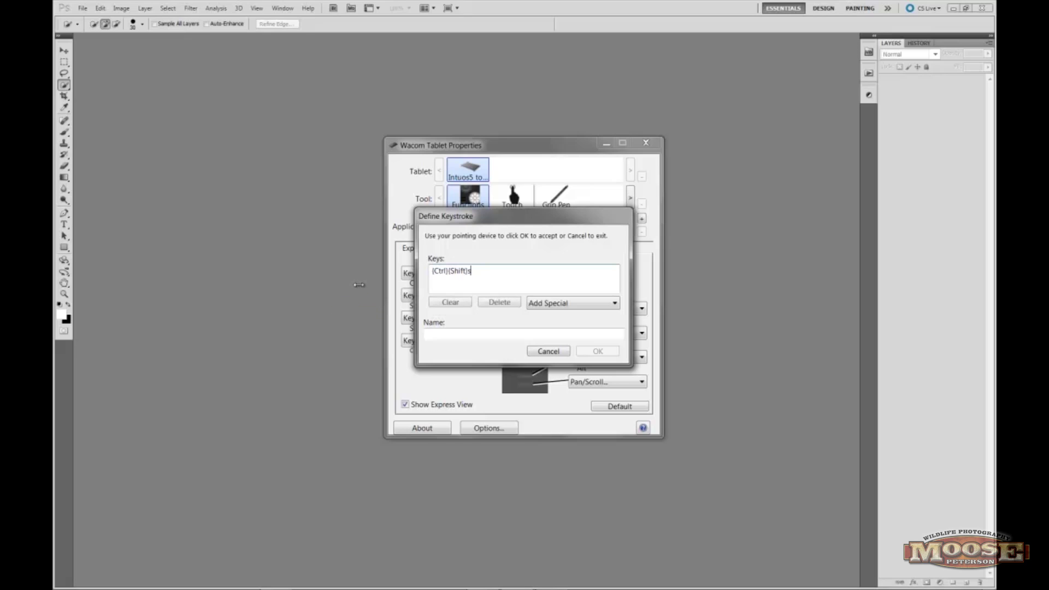
pyautogui.click(464, 333)
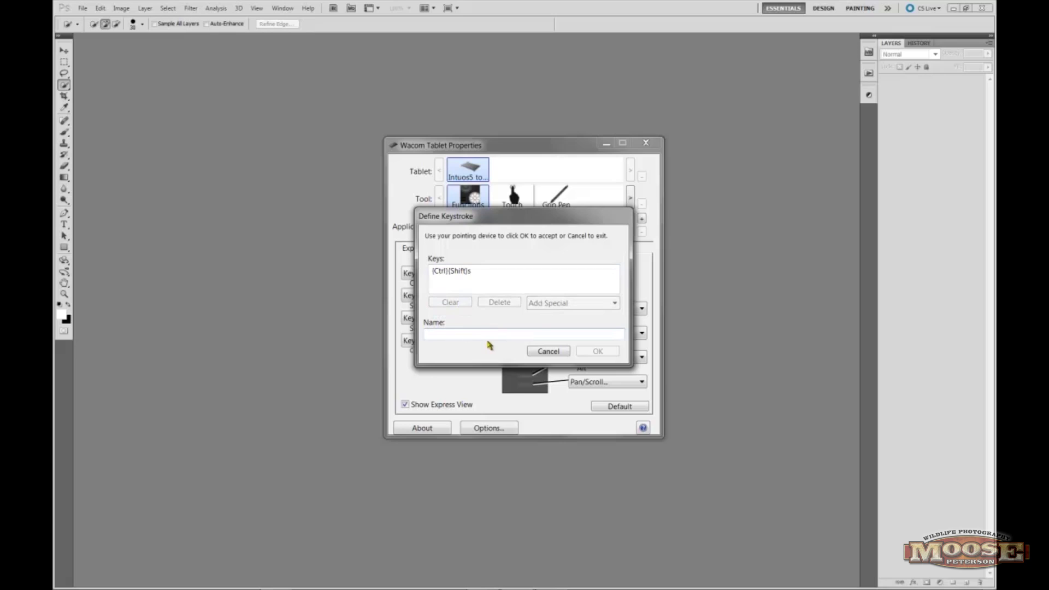
pyautogui.write('Save As')
pyautogui.click(597, 352)
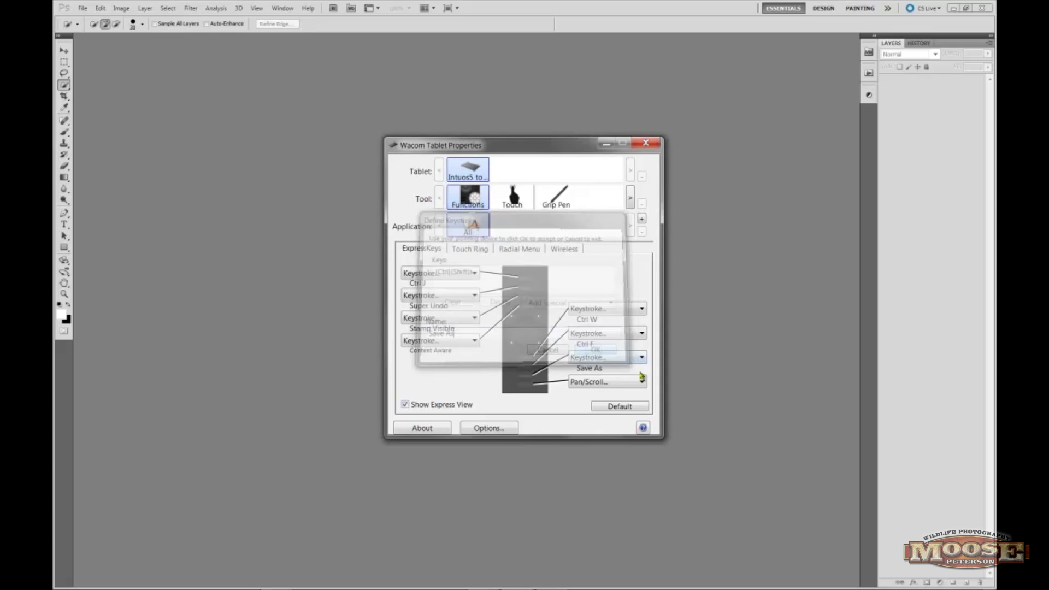
pyautogui.click(642, 381)
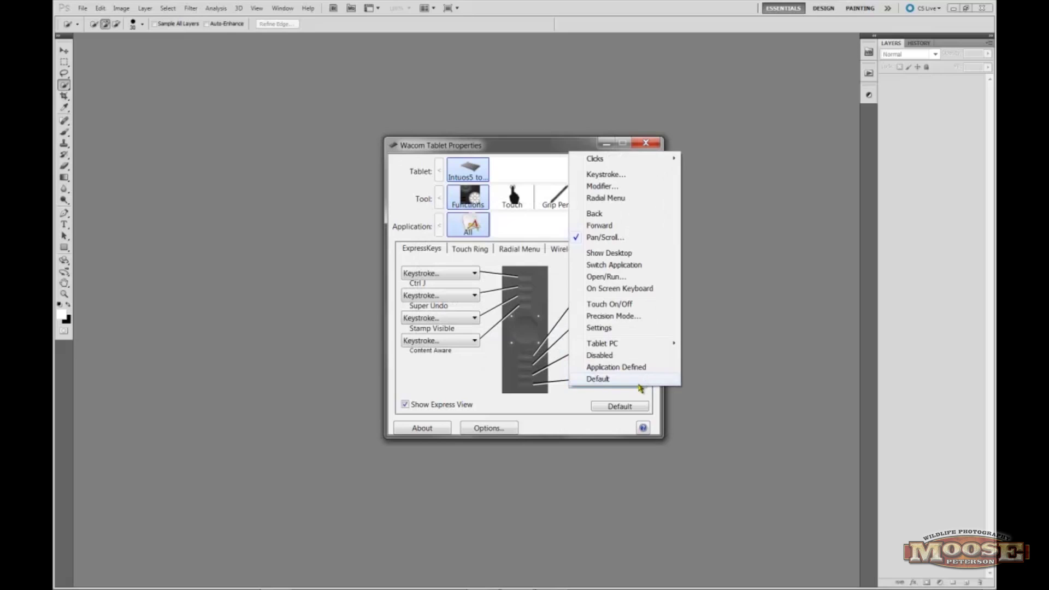
pyautogui.click(612, 304)
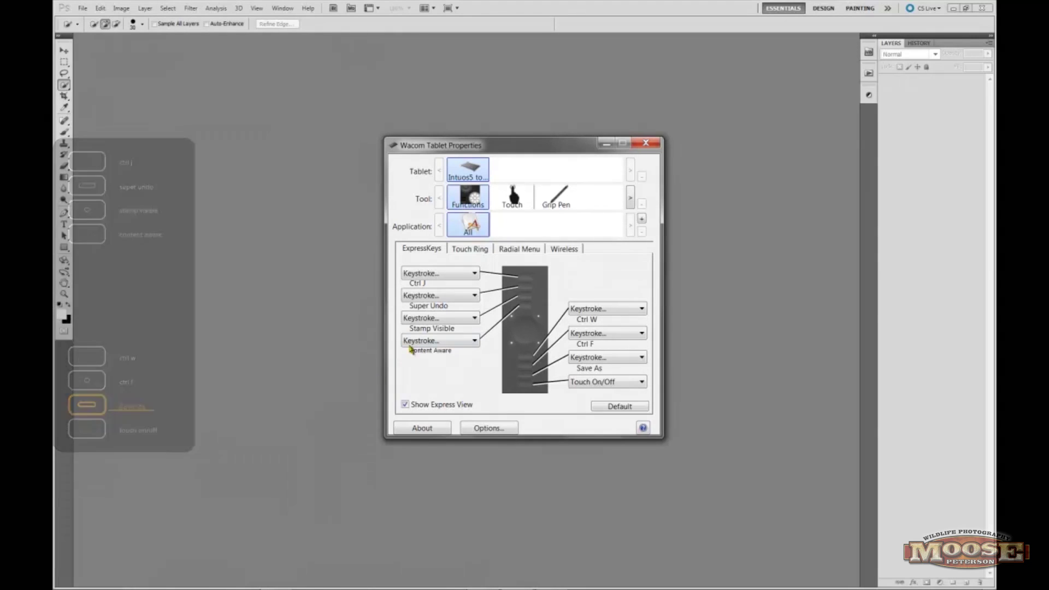
# Review the Touch Ring settings, then the Touch tool's Standard Gestures and My Gestures pages.
pyautogui.click(464, 251)
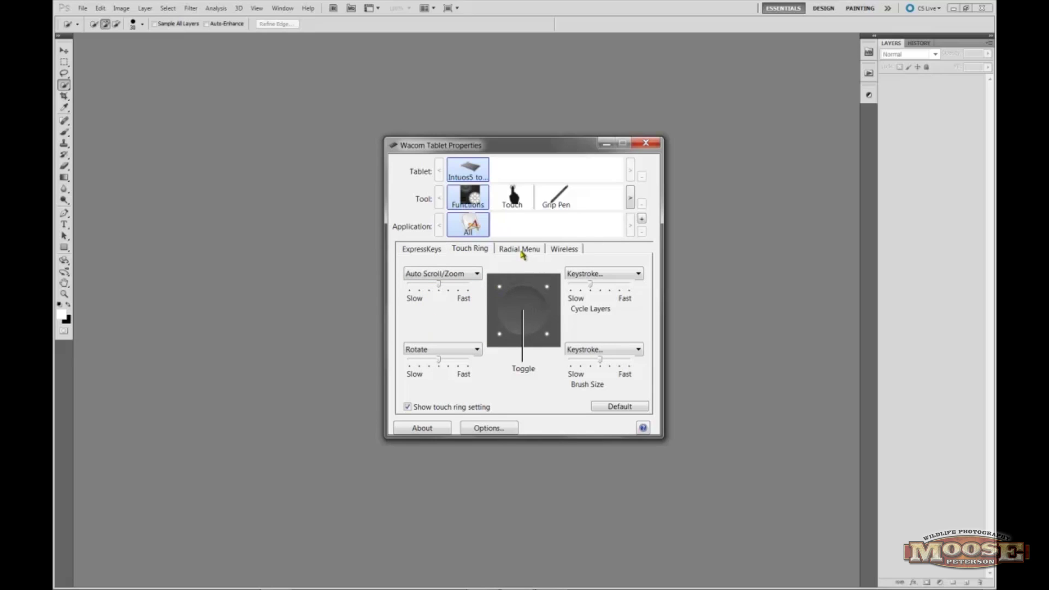
pyautogui.click(512, 199)
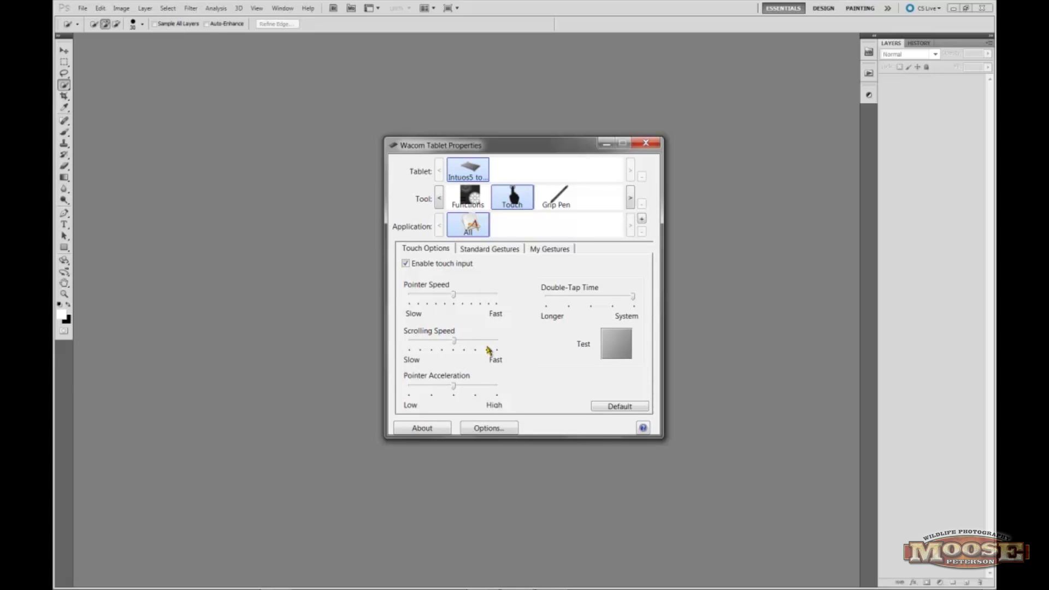
pyautogui.click(487, 250)
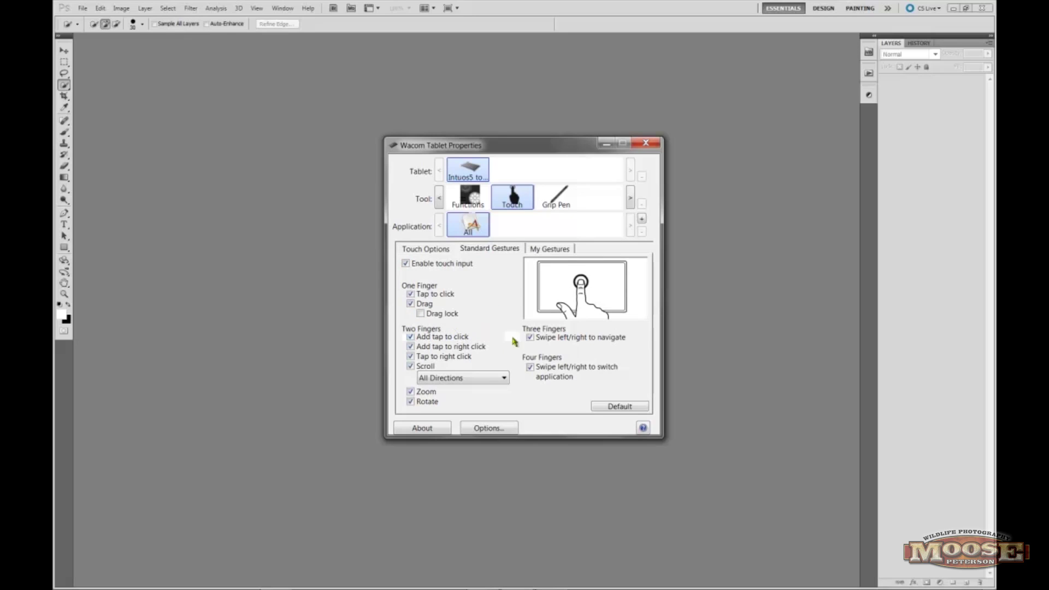
pyautogui.click(536, 249)
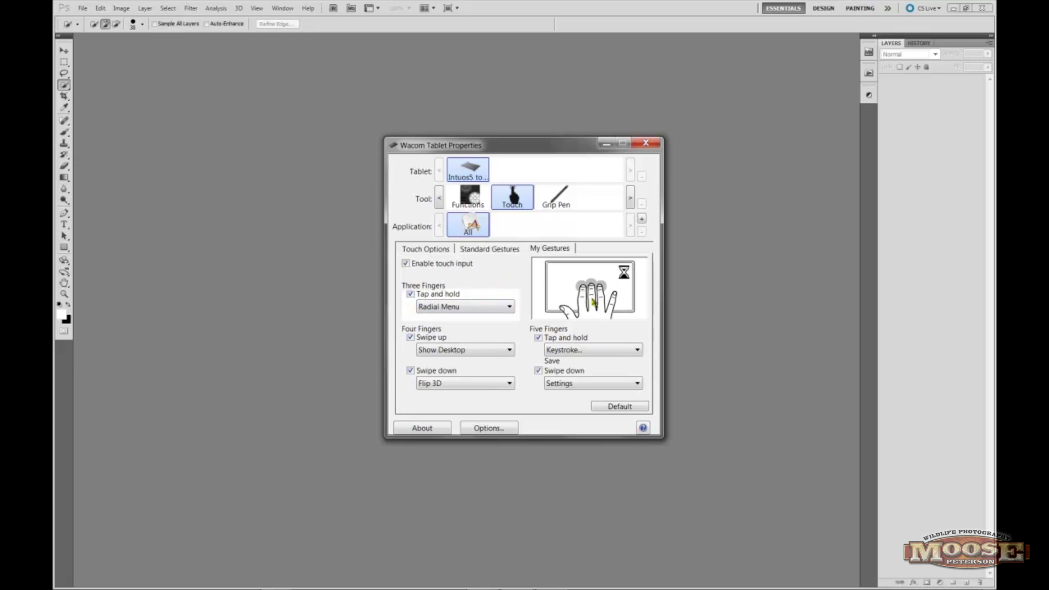